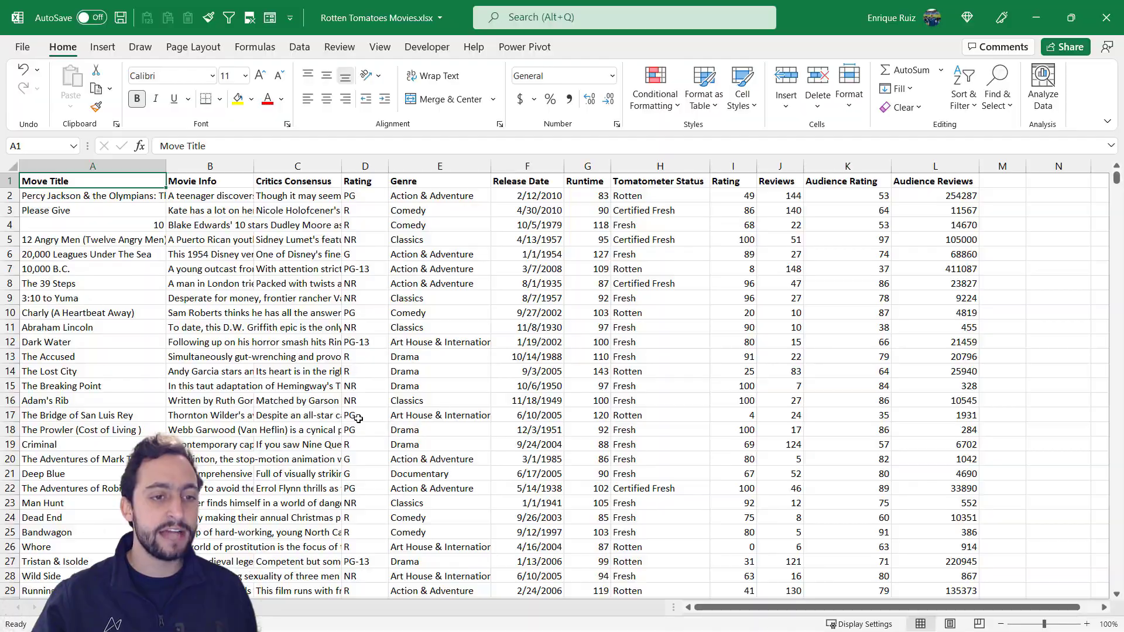
Scroll through the movie data to its last row and back to the top
drag(1116, 186, 1117, 583)
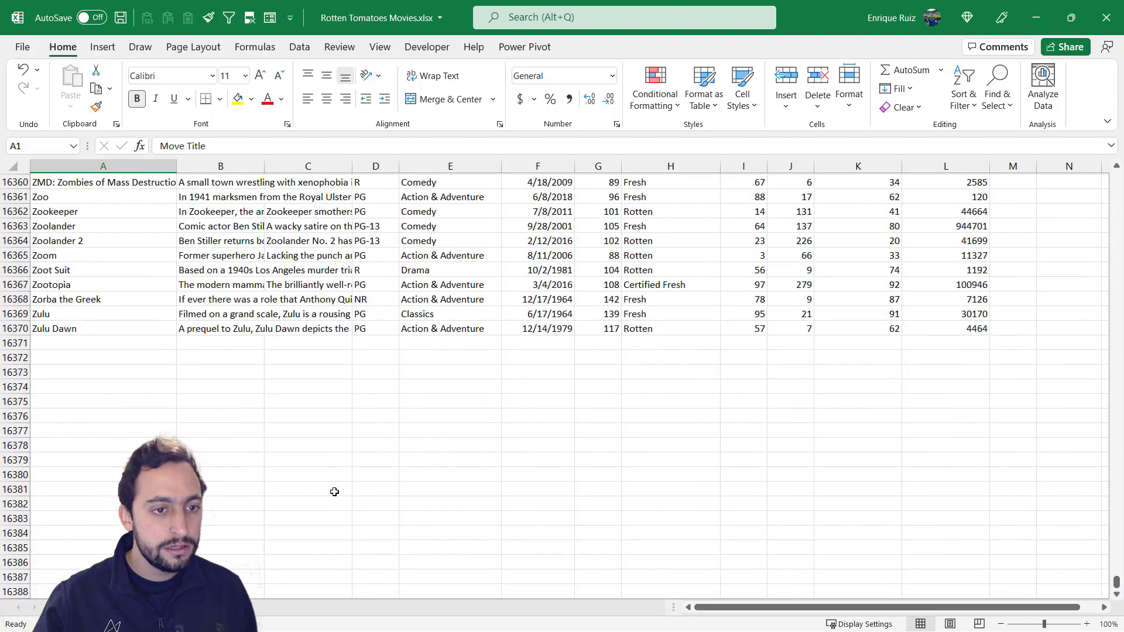
scroll(334, 492, up, 3)
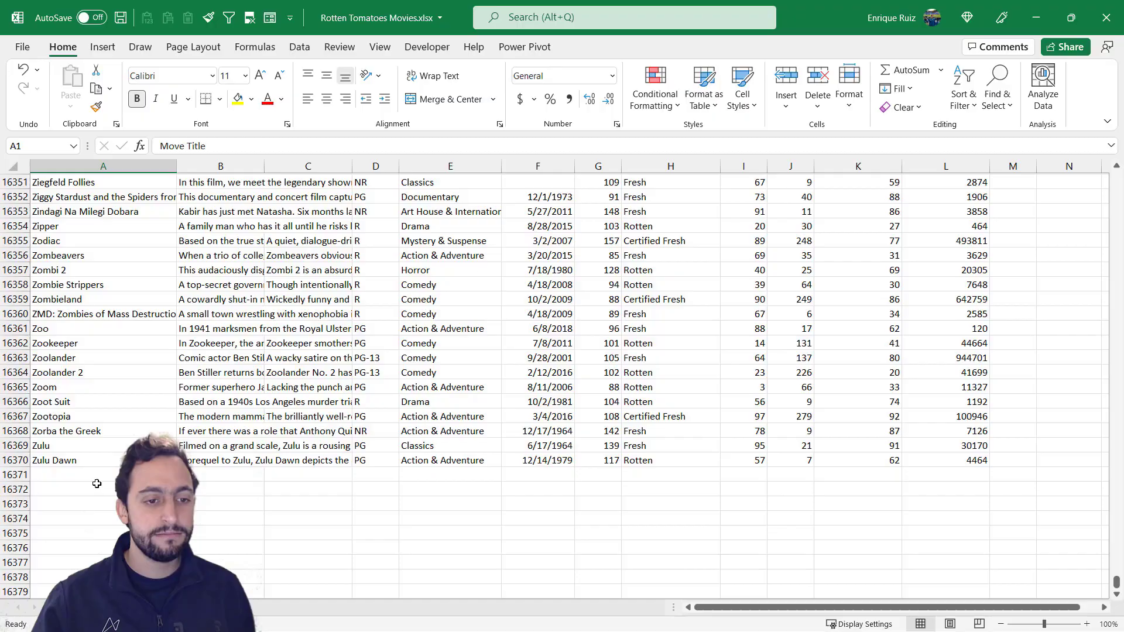
drag(1116, 584, 1100, 168)
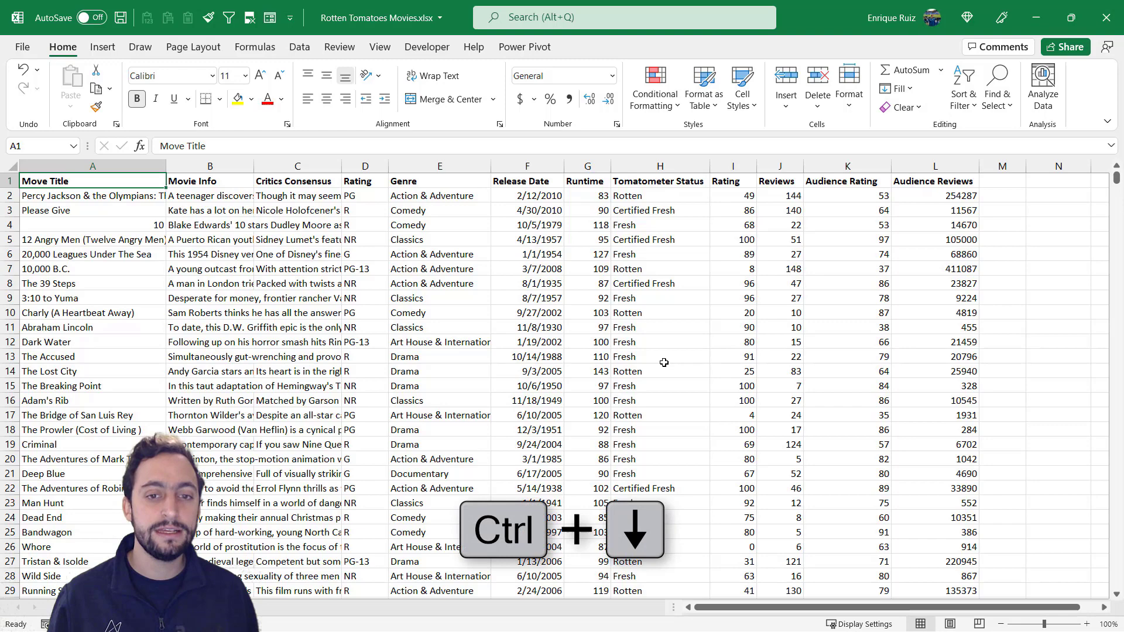
key(ctrl+Down)
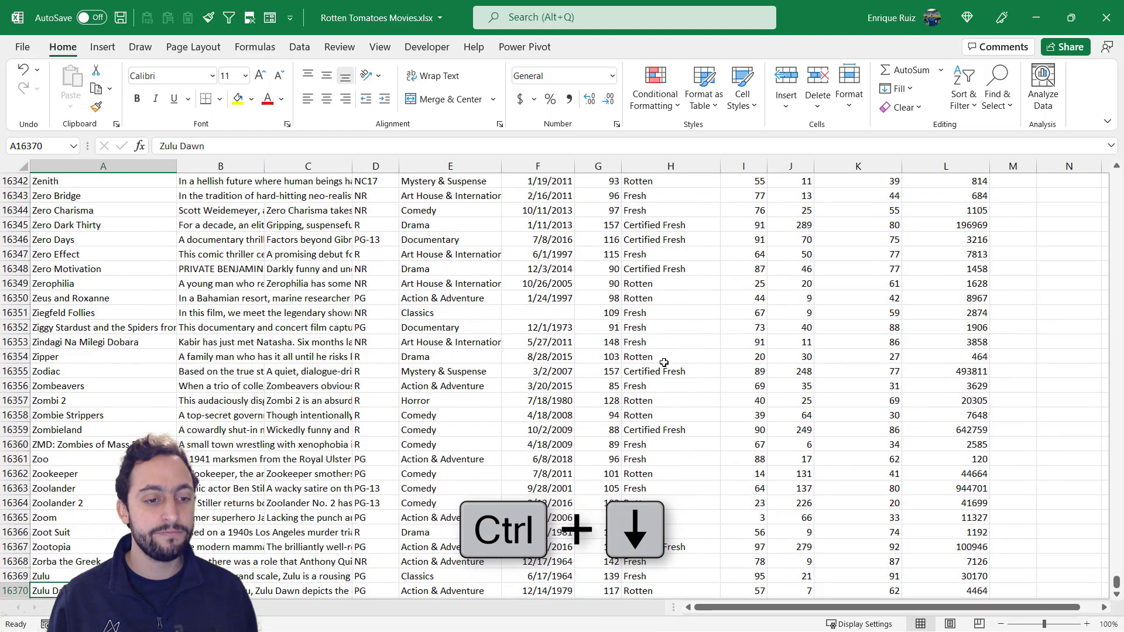
scroll(350, 424, down, 2)
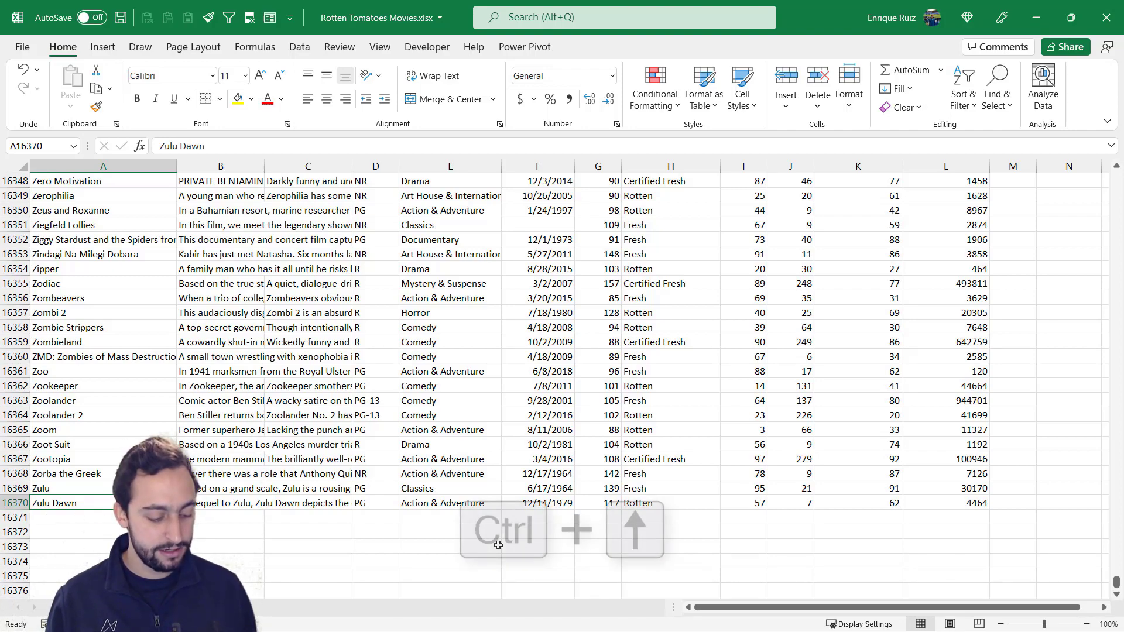
key(ctrl+Up)
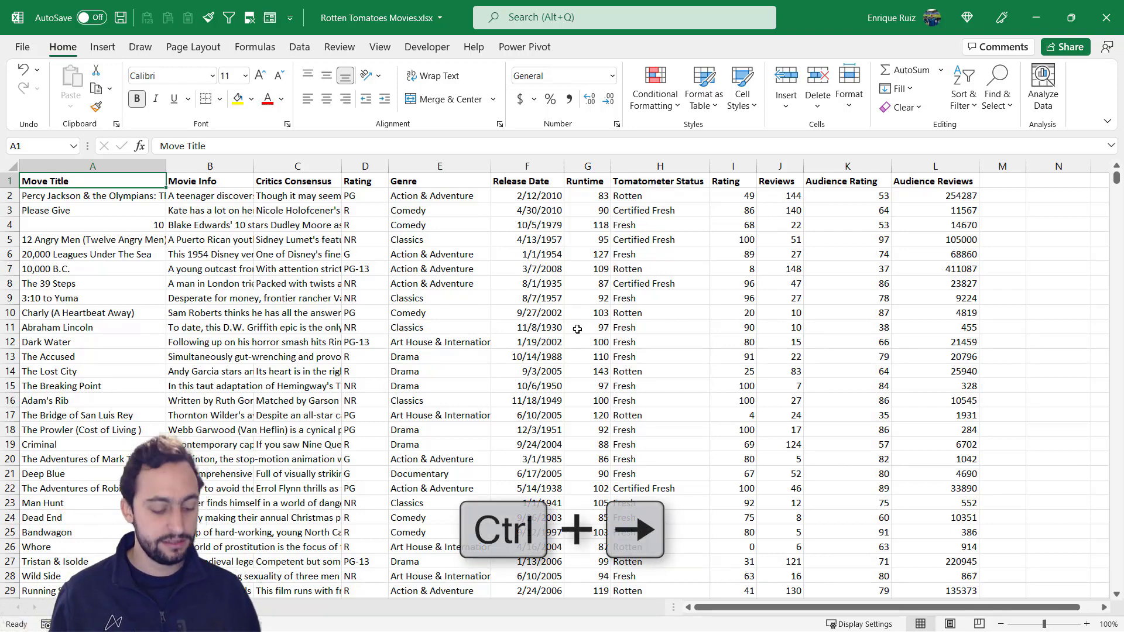
Enter =COUNTA(A2:A16370) in N2 to count the 16,369 movie titles
key(ctrl+Right)
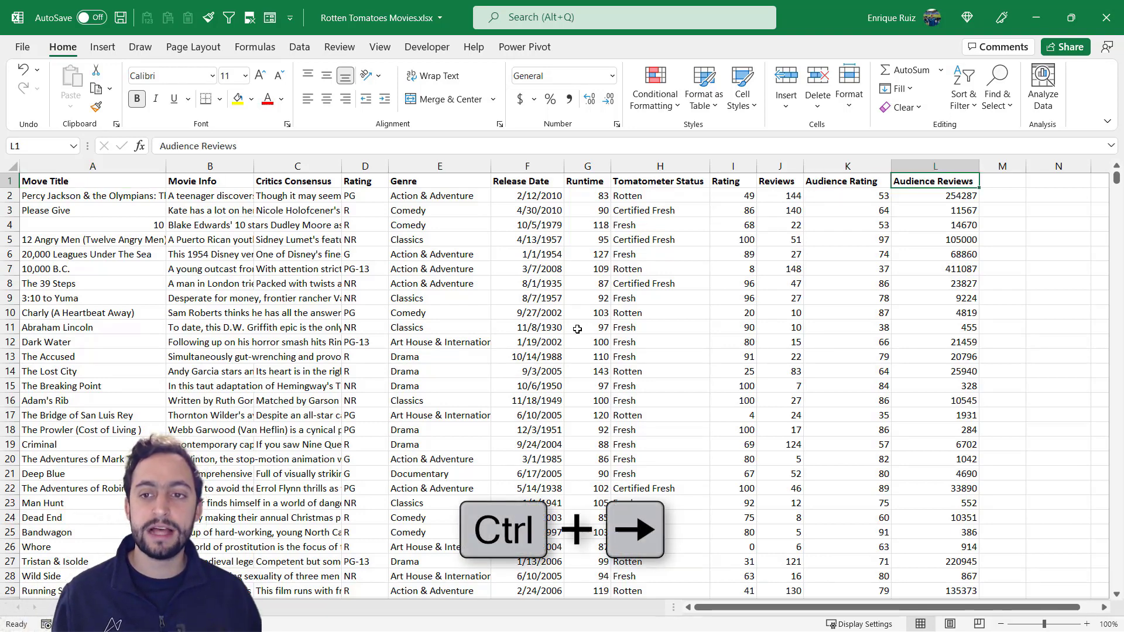
key(Right)
key(Right)
key(Down)
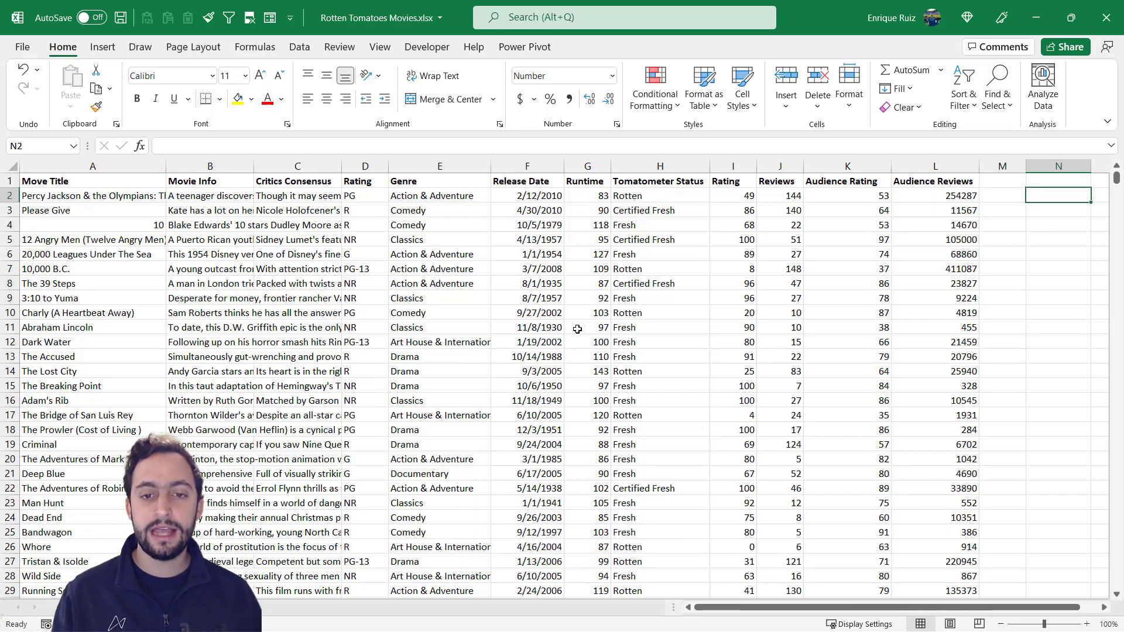
text(=COUN)
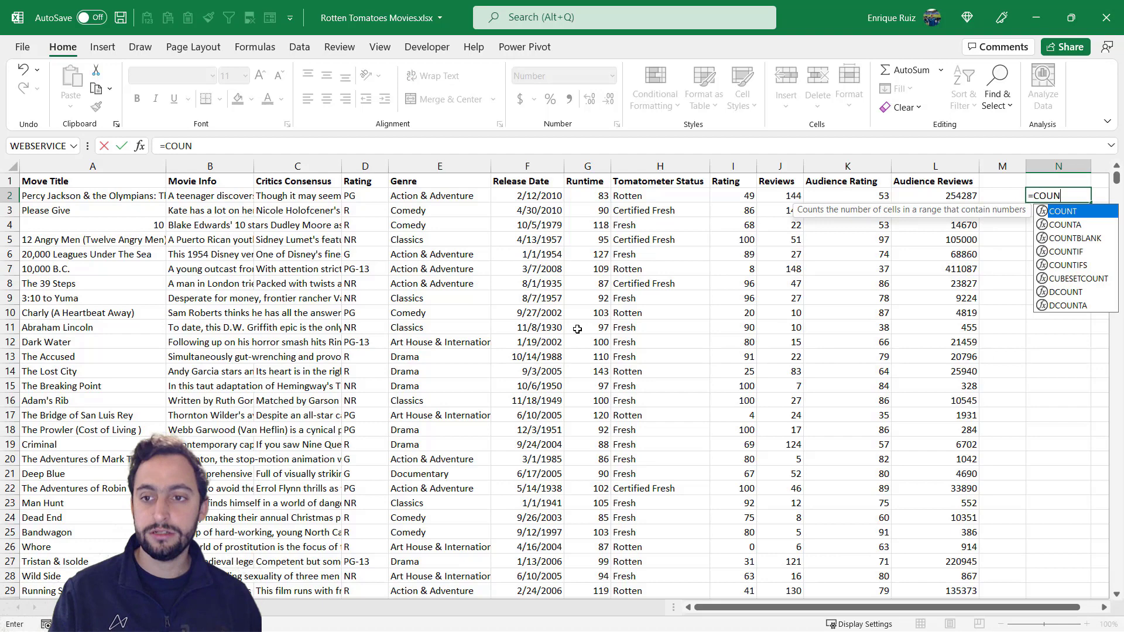
text(TA()
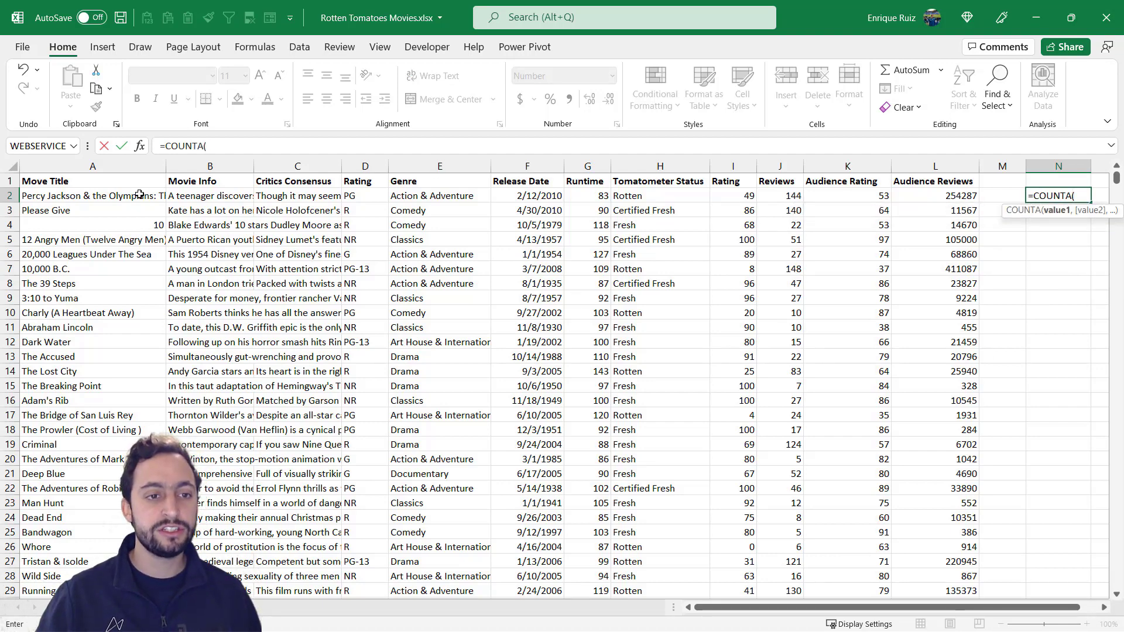
mouse_move(140, 196)
mouse_down()
mouse_move(141, 590)
mouse_move(140, 576)
mouse_up()
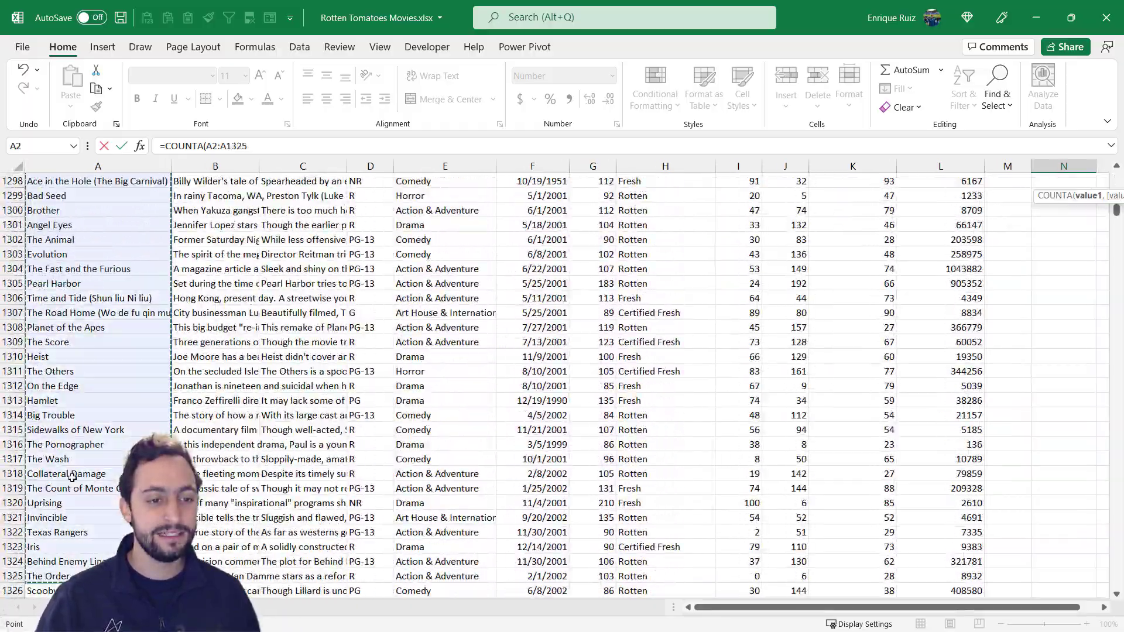
key(ctrl+Up)
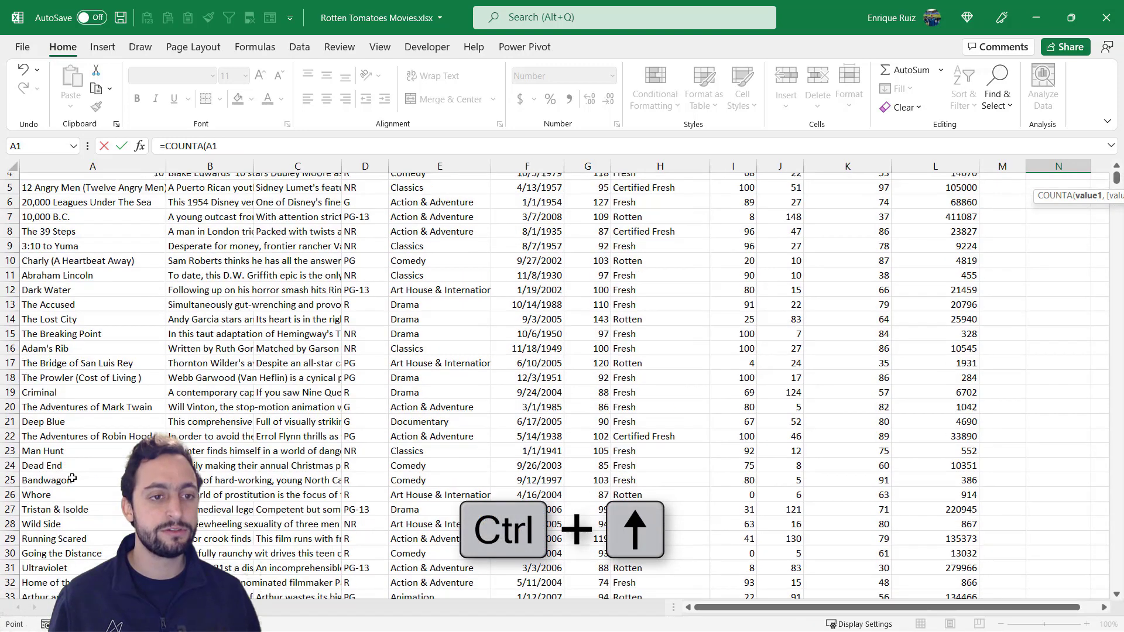
key(Down)
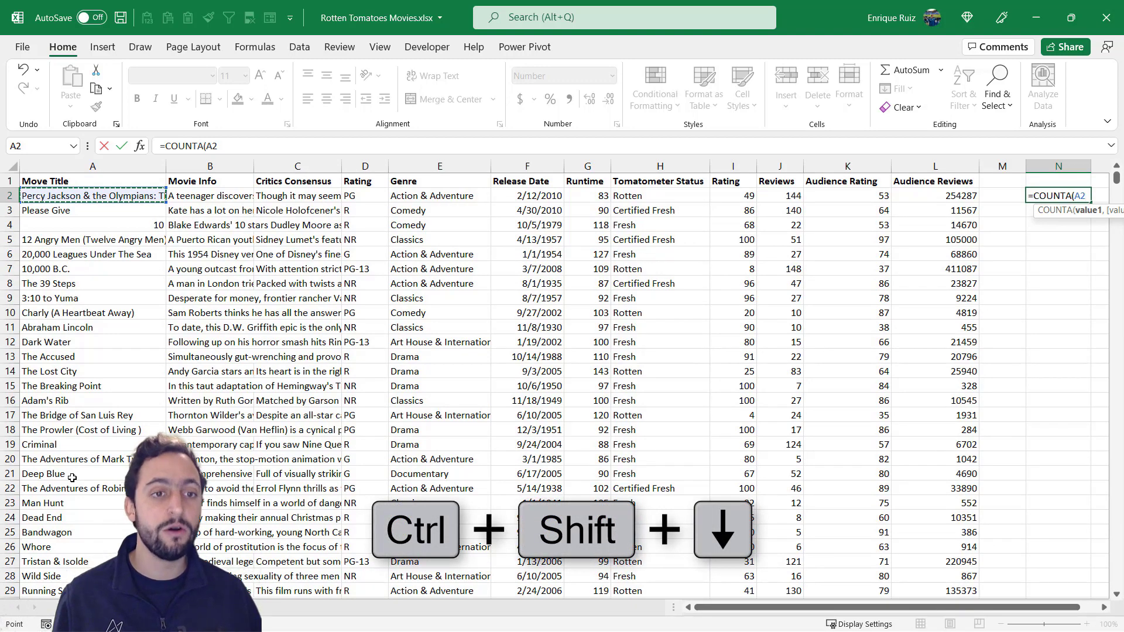
key(ctrl+shift+Down)
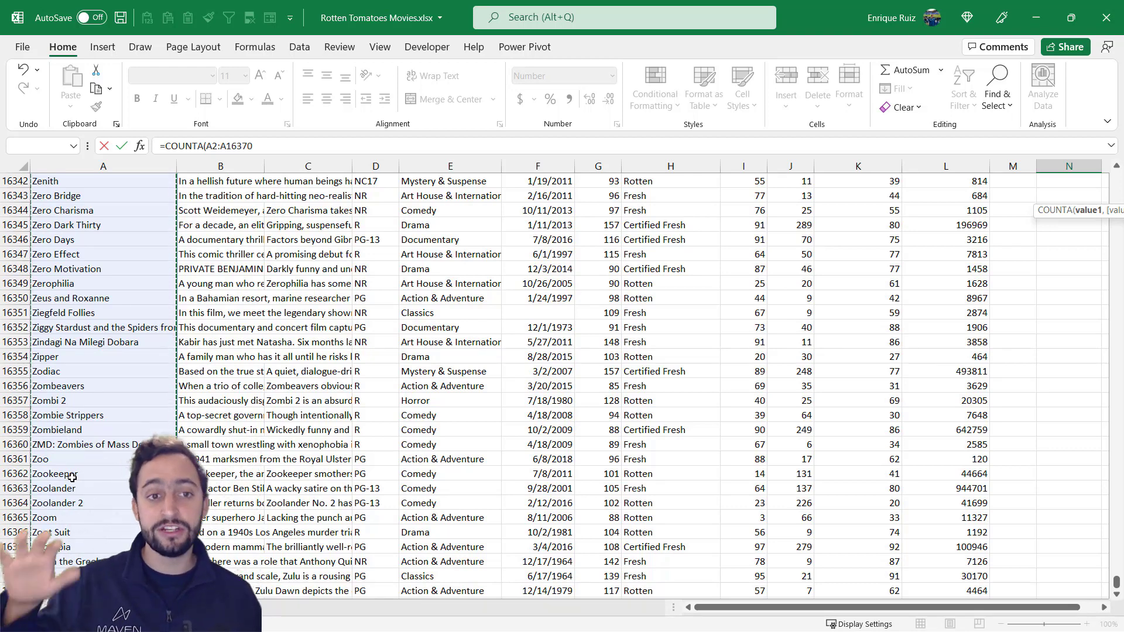
key(ctrl+BackSpace)
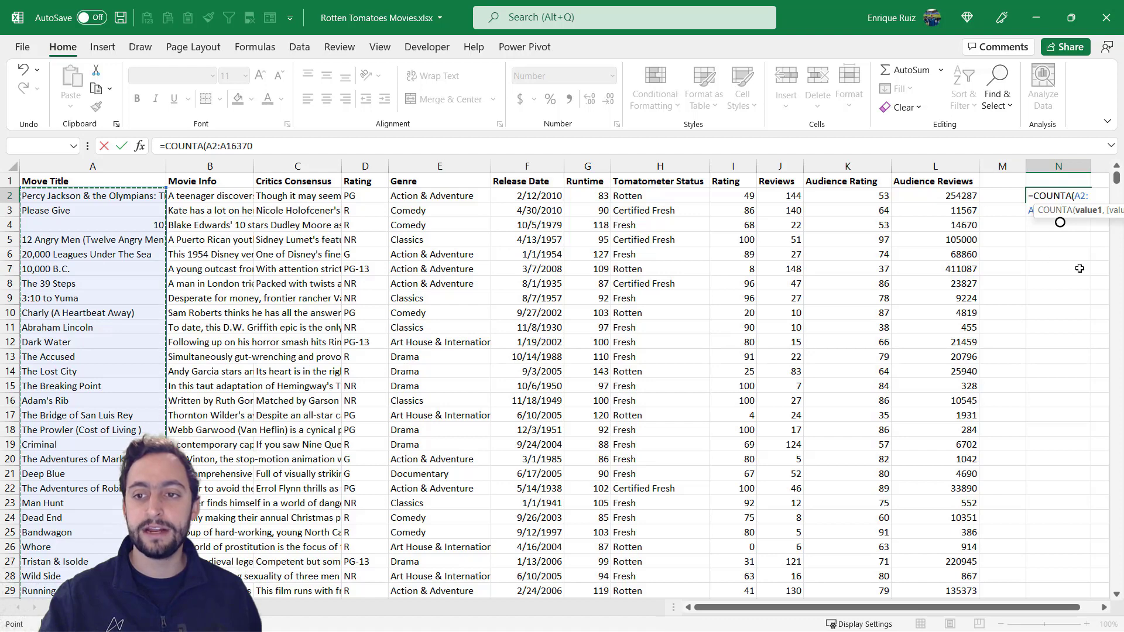
text())
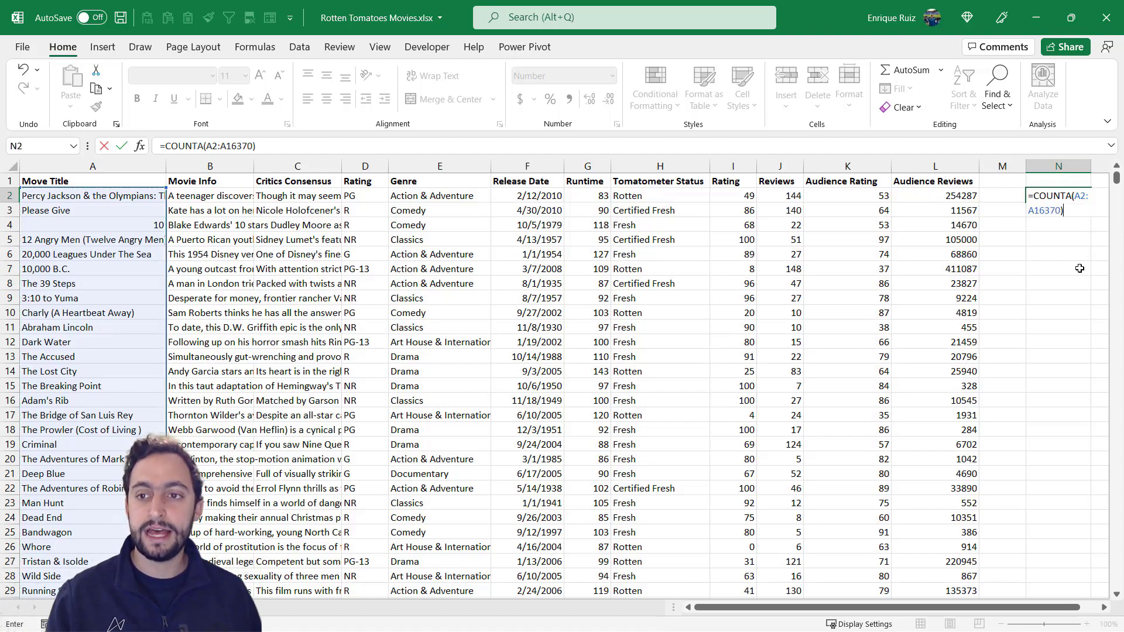
key(Return)
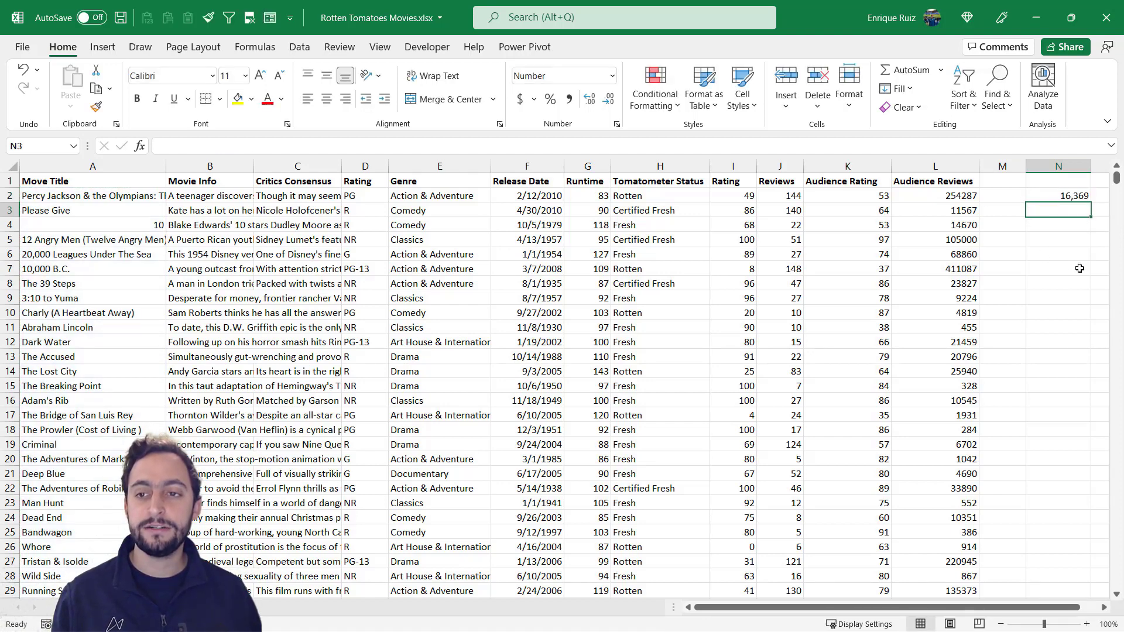
key(Up)
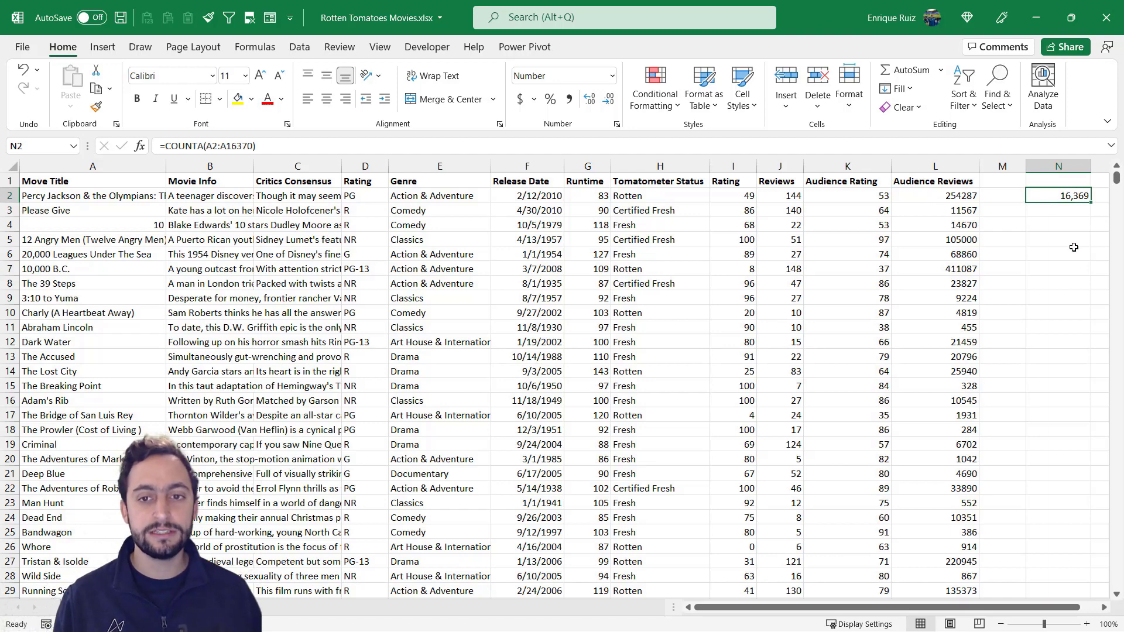
Enter =SUM(L2:L16370) in N3 to total the Audience Reviews column
key(Down)
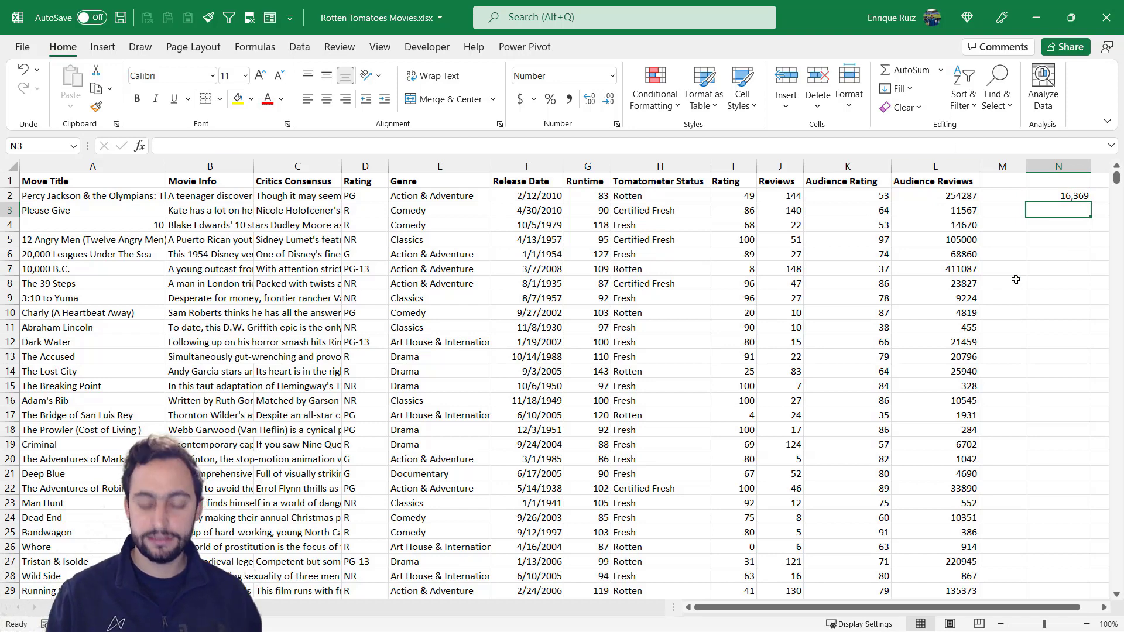
text(=SUM()
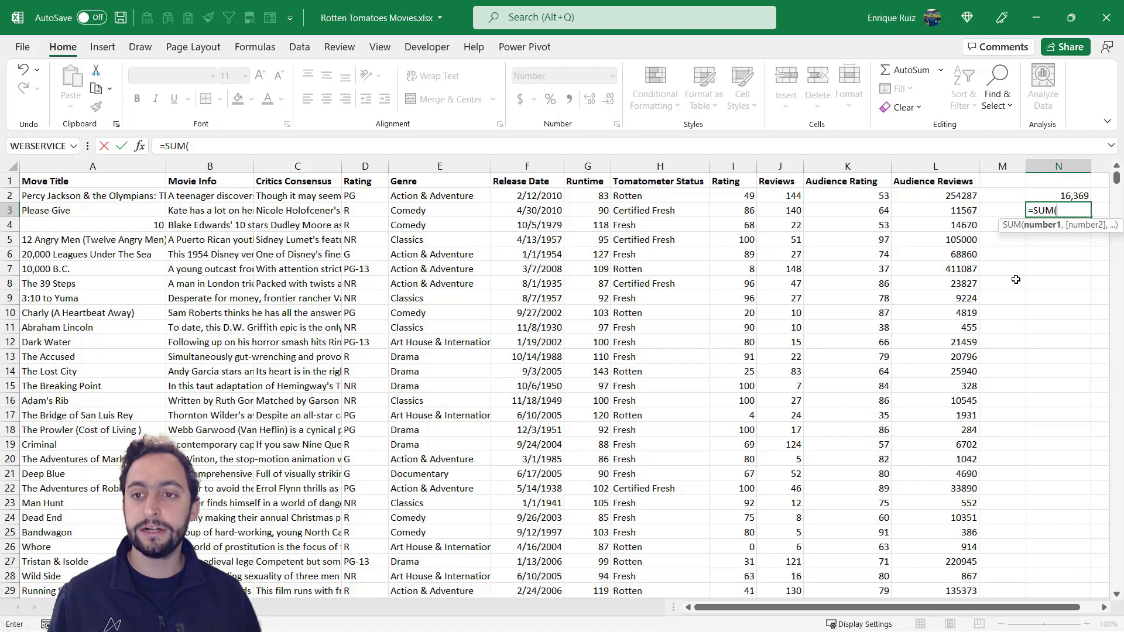
key(Left)
key(Left)
key(Up)
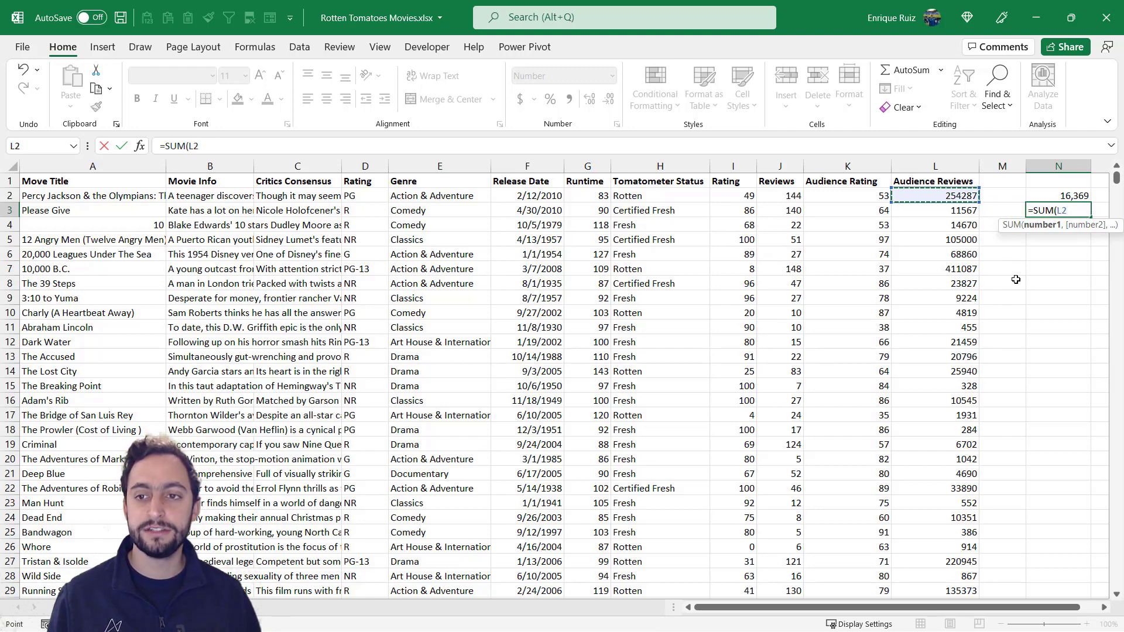
key(ctrl+shift+Down)
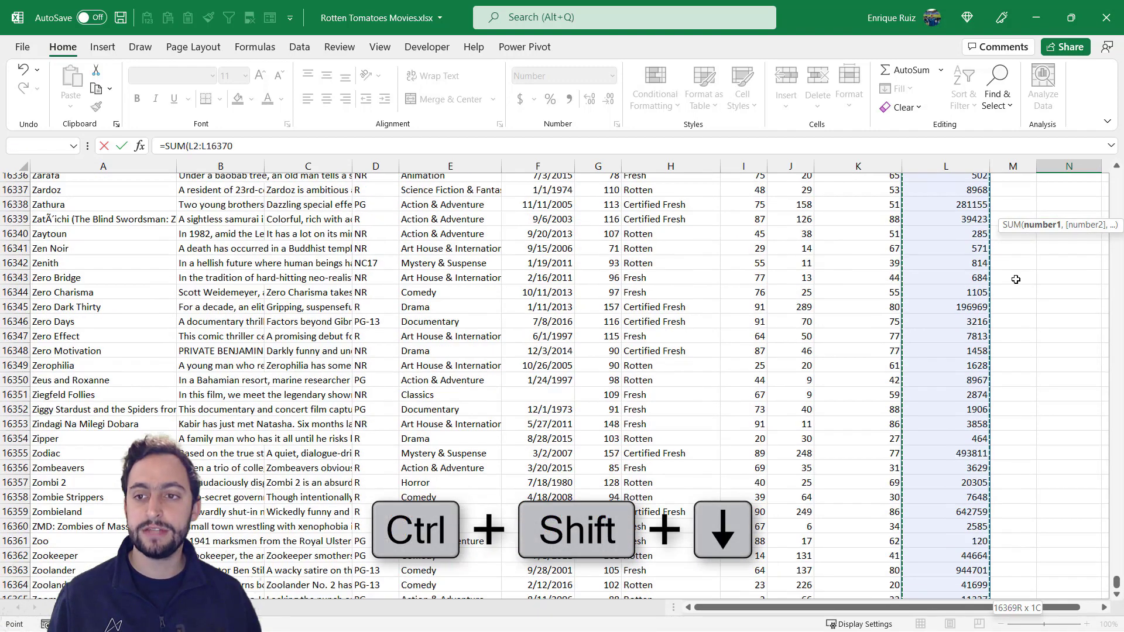
text())
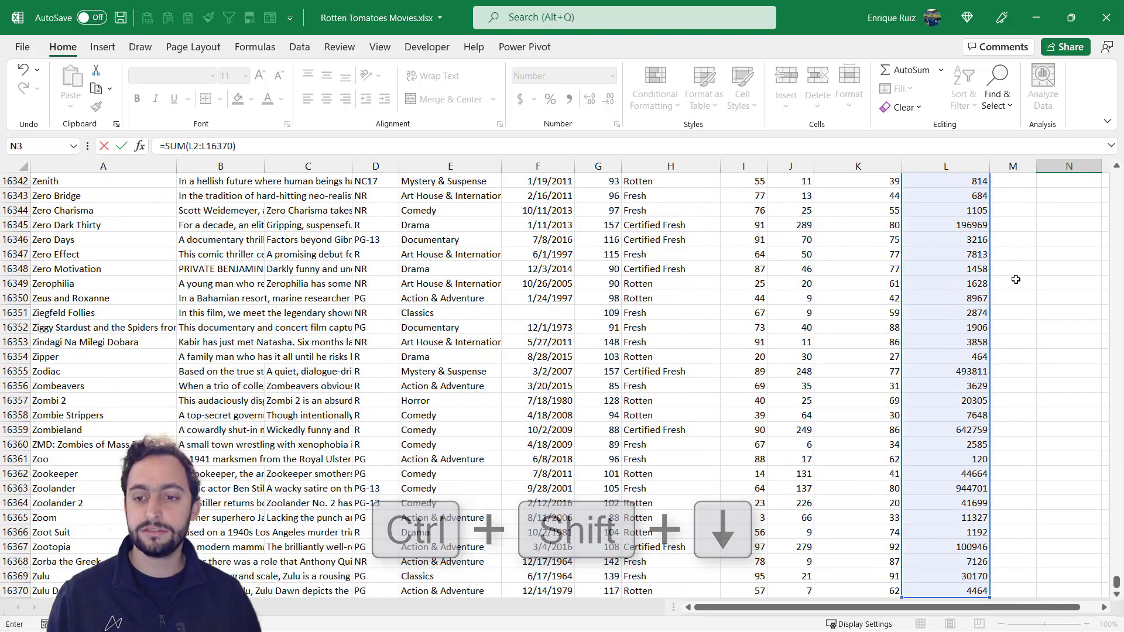
key(Return)
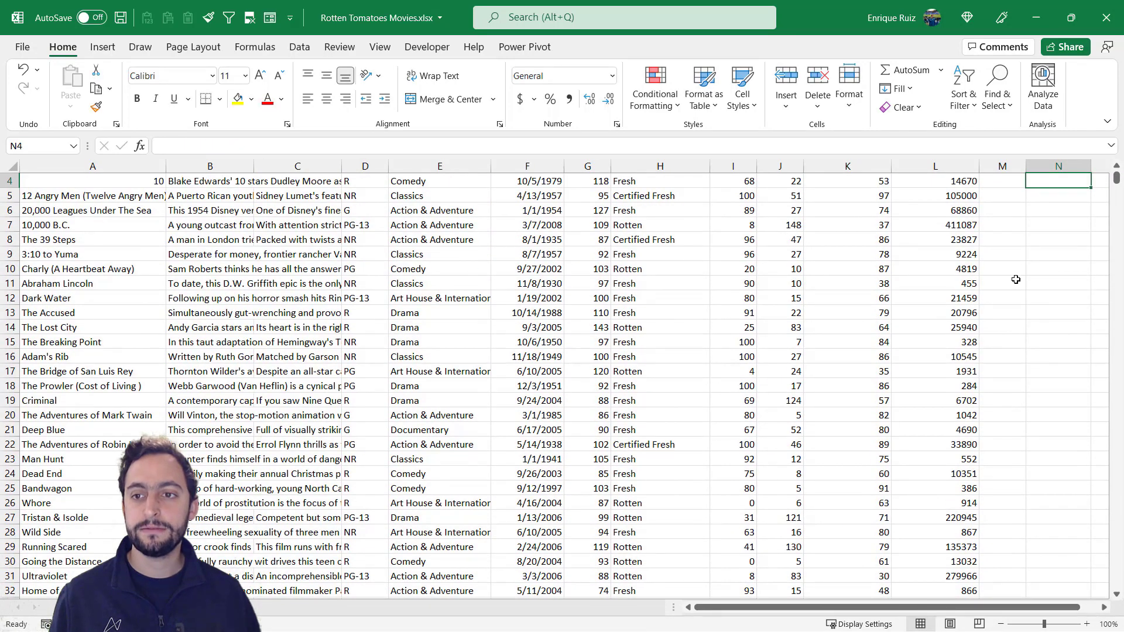
Check the COUNTA and SUM formulas in N2 and N3, then return to the table's top
scroll(1016, 280, up, 1)
key(Up)
key(Up)
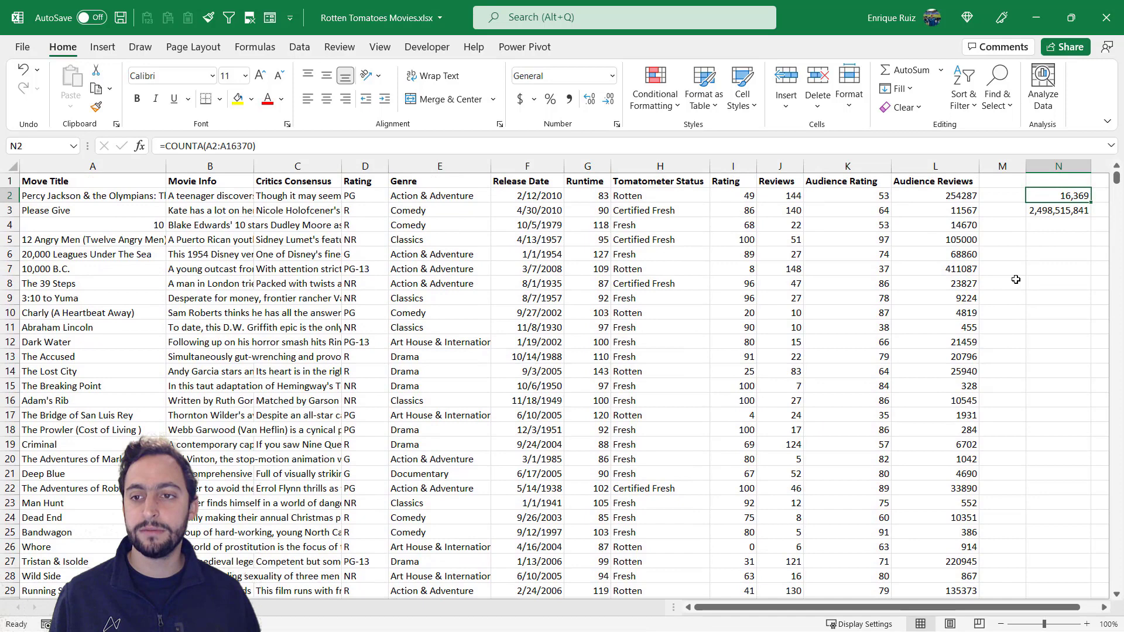
key(Down)
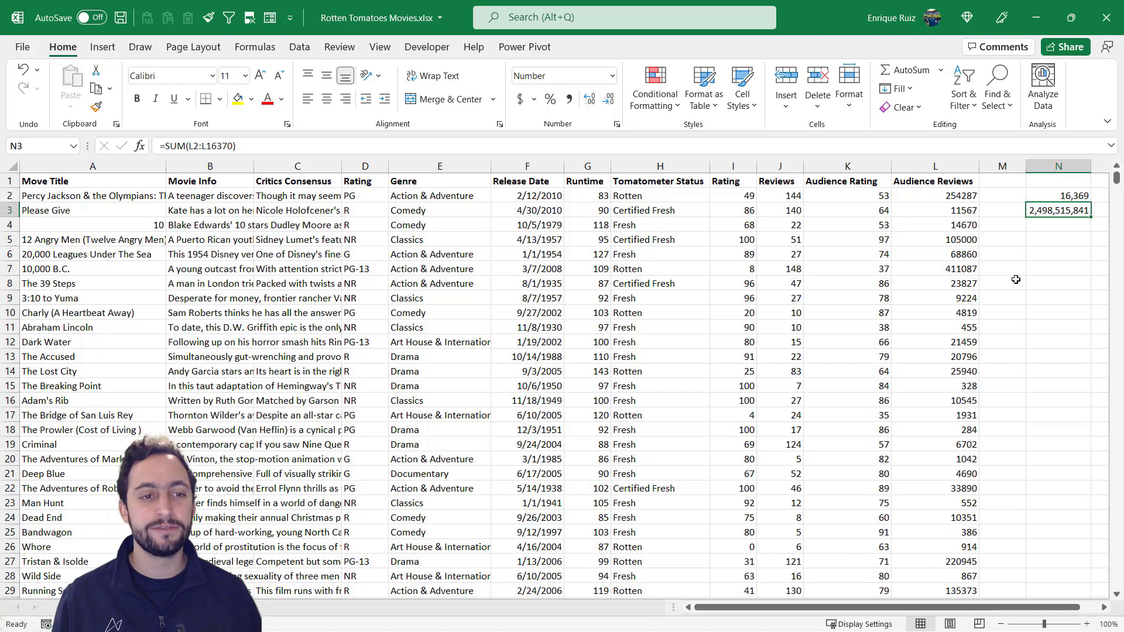
key(Up)
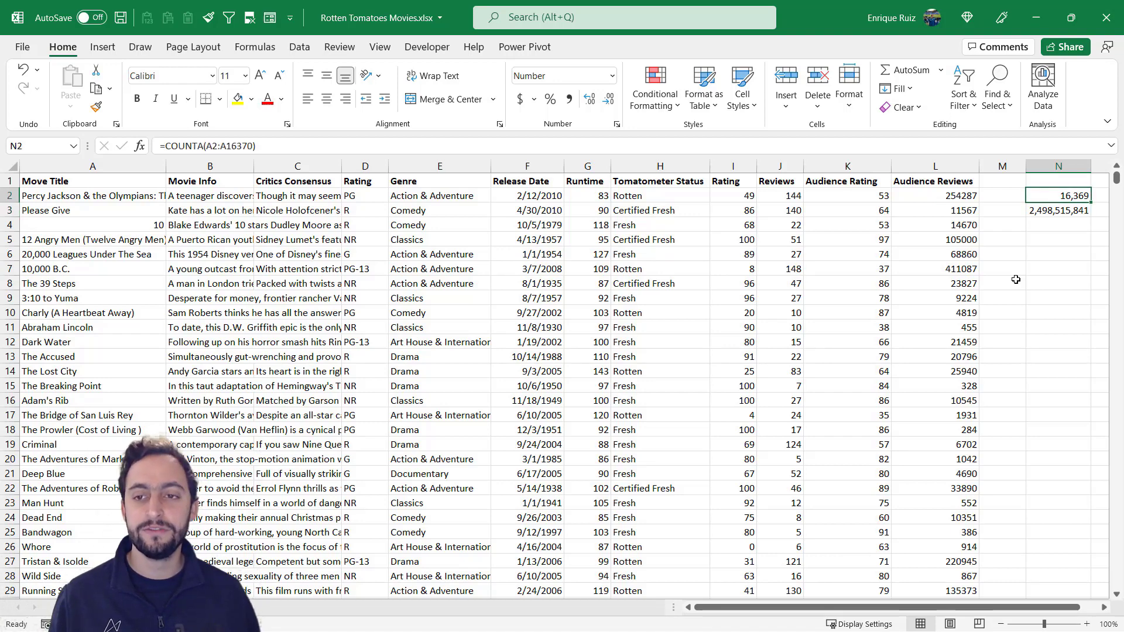
key(ctrl+Home)
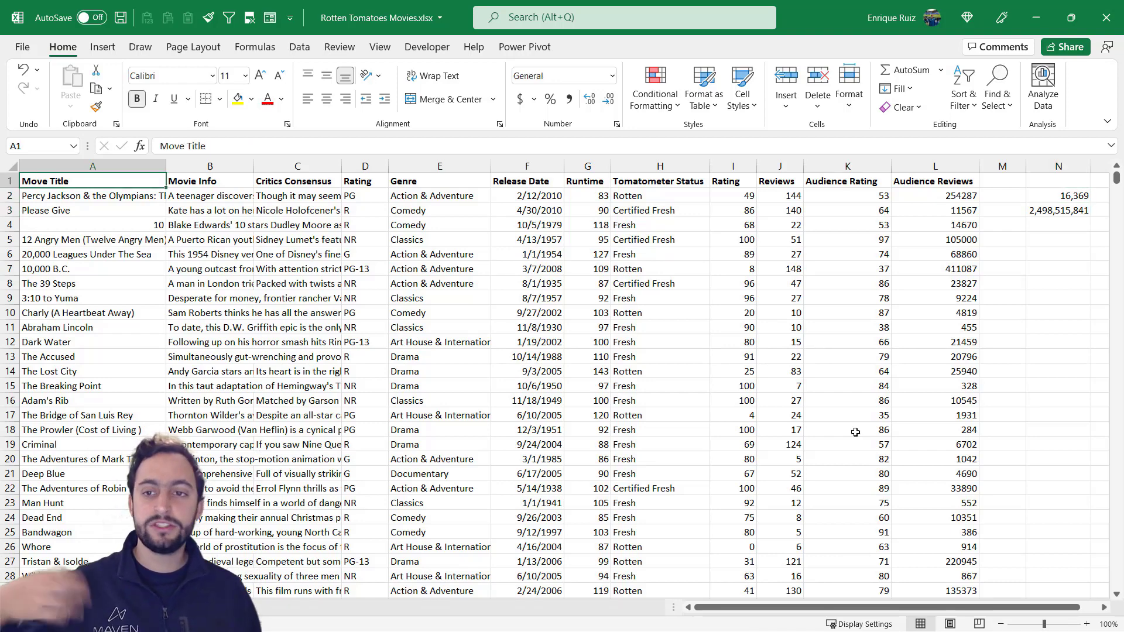
key(Down)
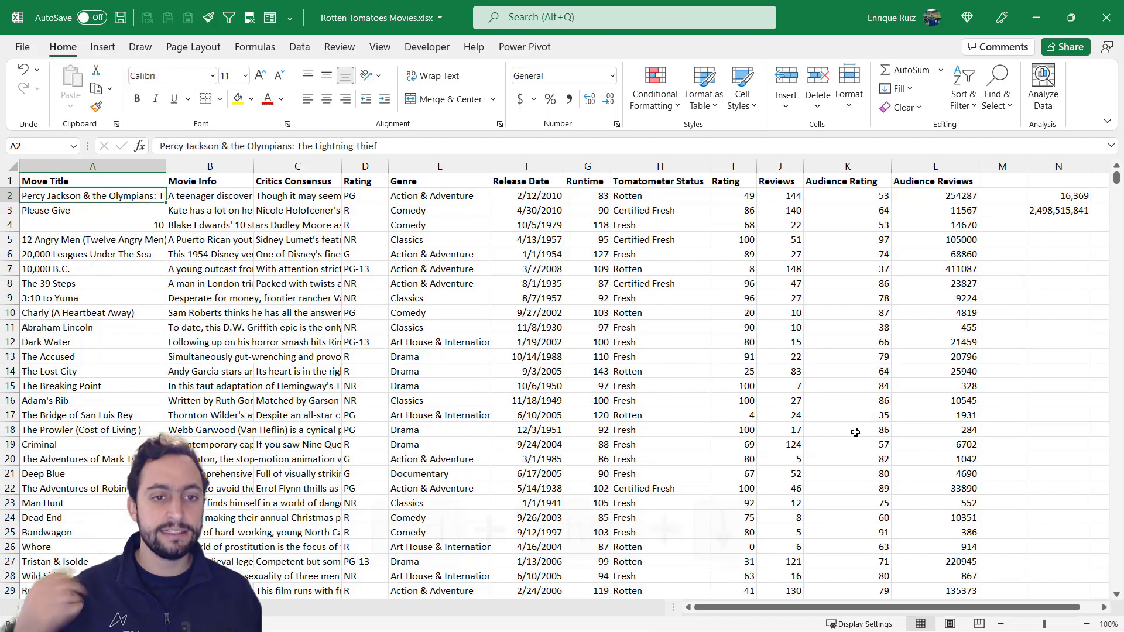
key(ctrl+shift+Down)
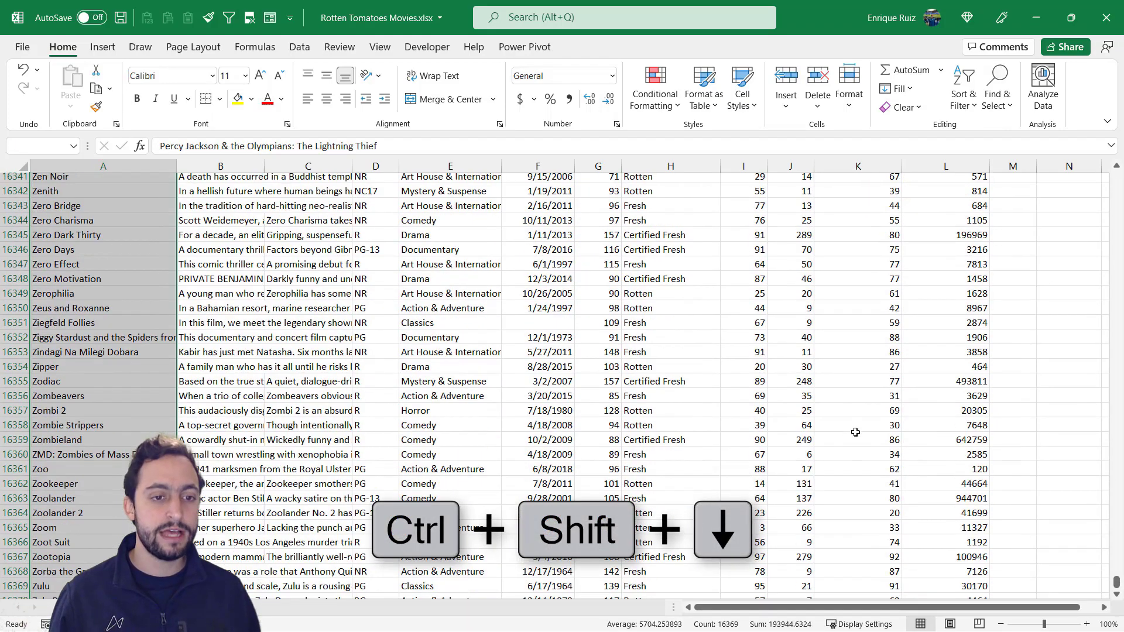
key(ctrl+Home)
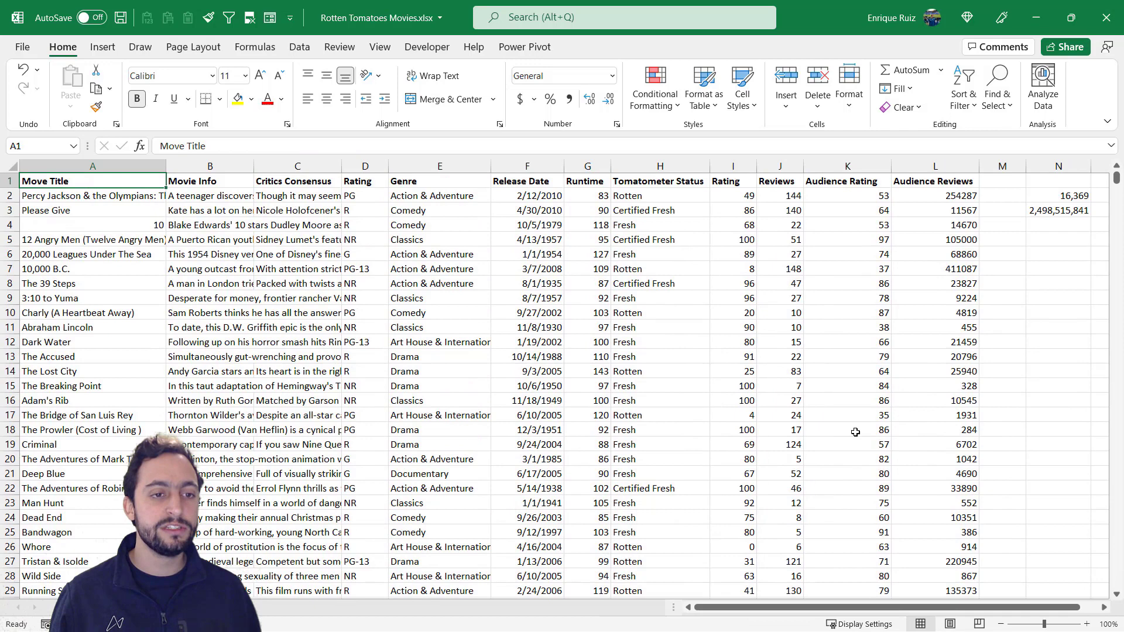
key(Down)
key(ctrl+shift+Right)
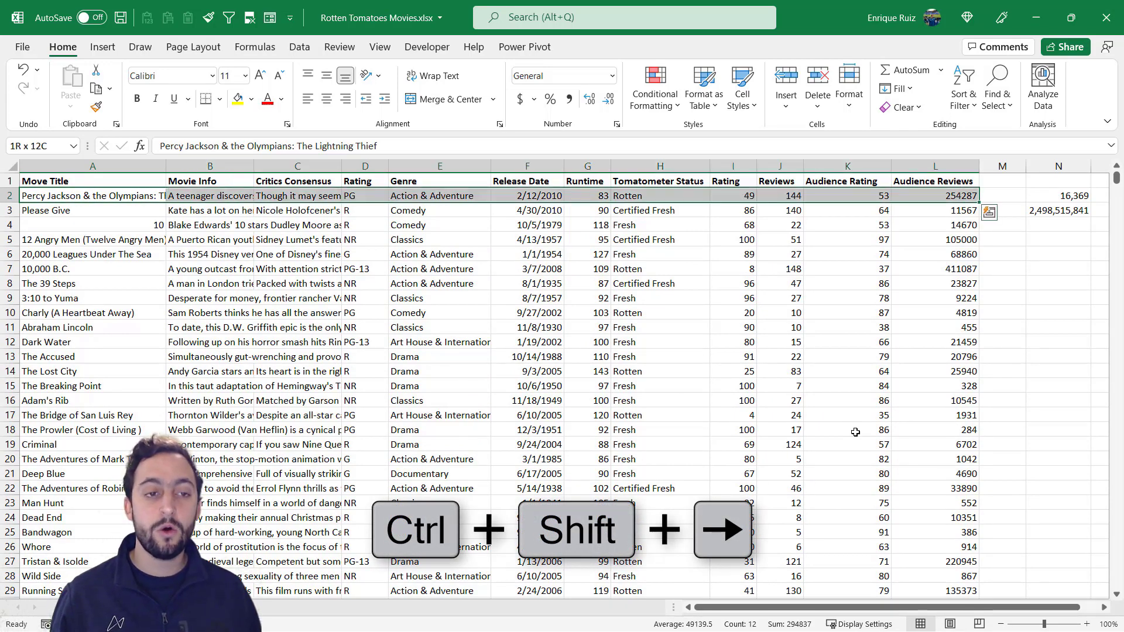
key(ctrl+shift+Down)
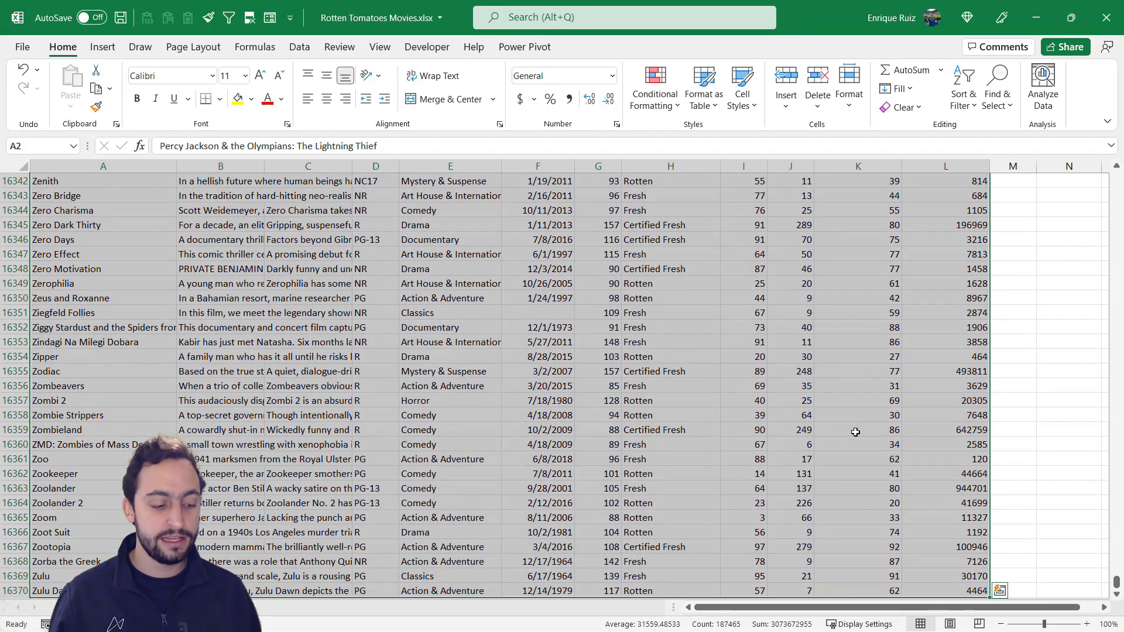
key(ctrl+Home)
key(ctrl+a)
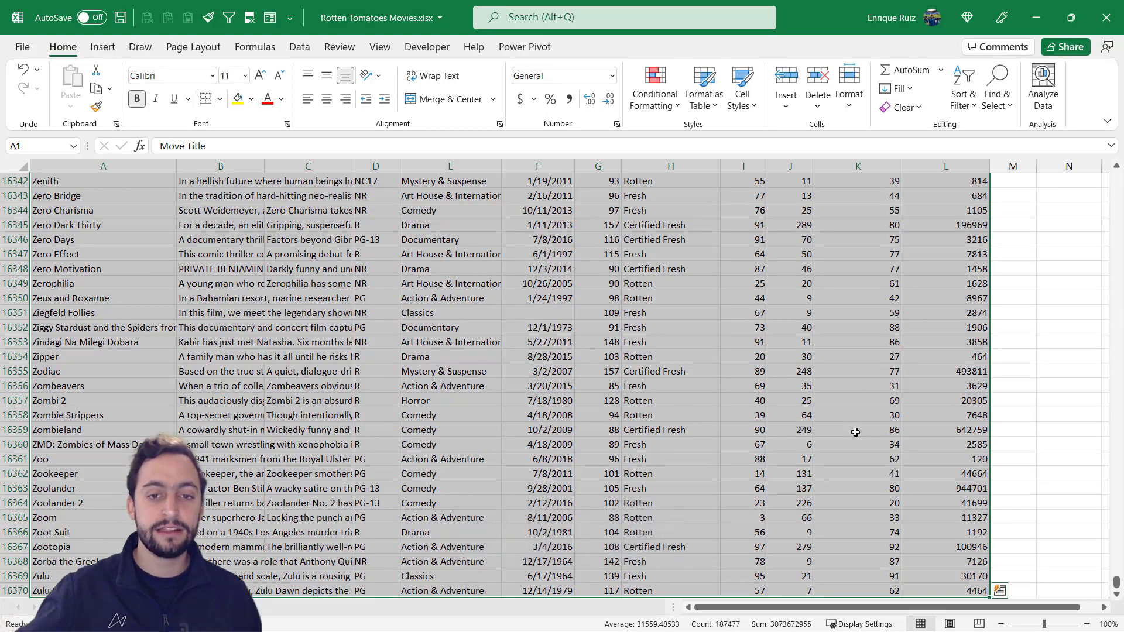
key(ctrl+BackSpace)
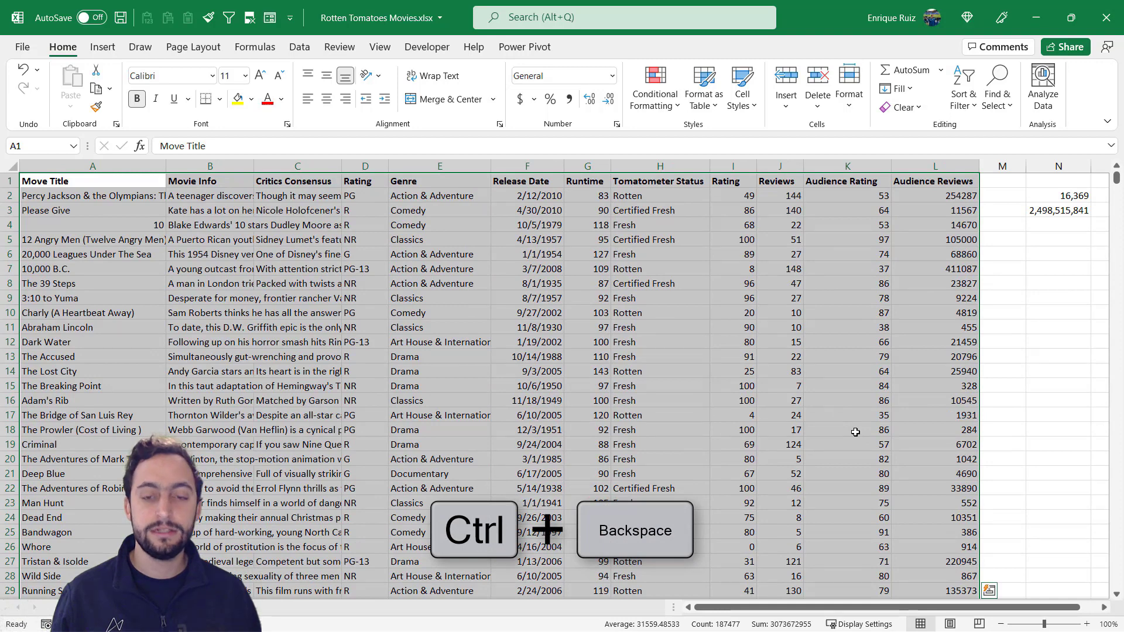
key(ctrl+c)
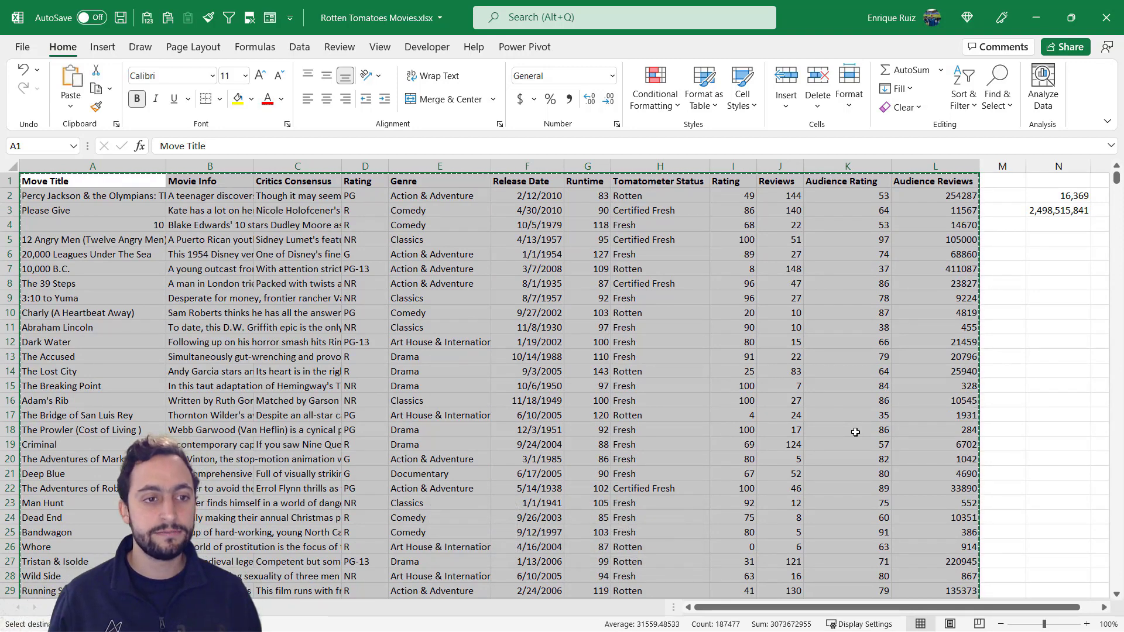
key(Escape)
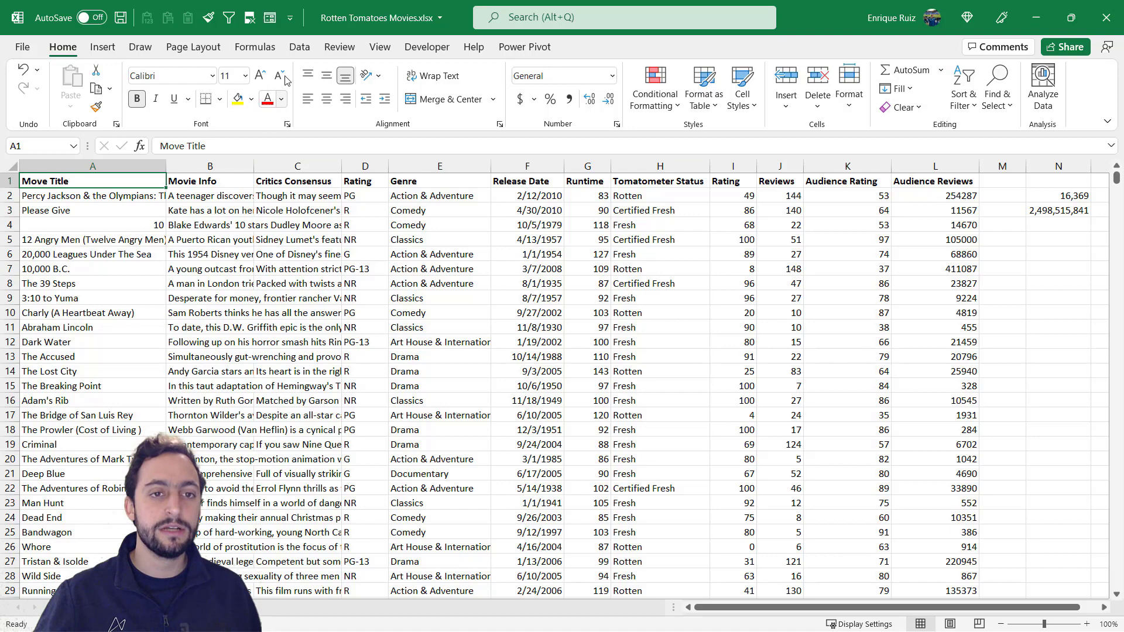
Enable header filters, trial a Comedy-only Genre filter, then reset filtering with Ctrl+Shift+L
click(298, 51)
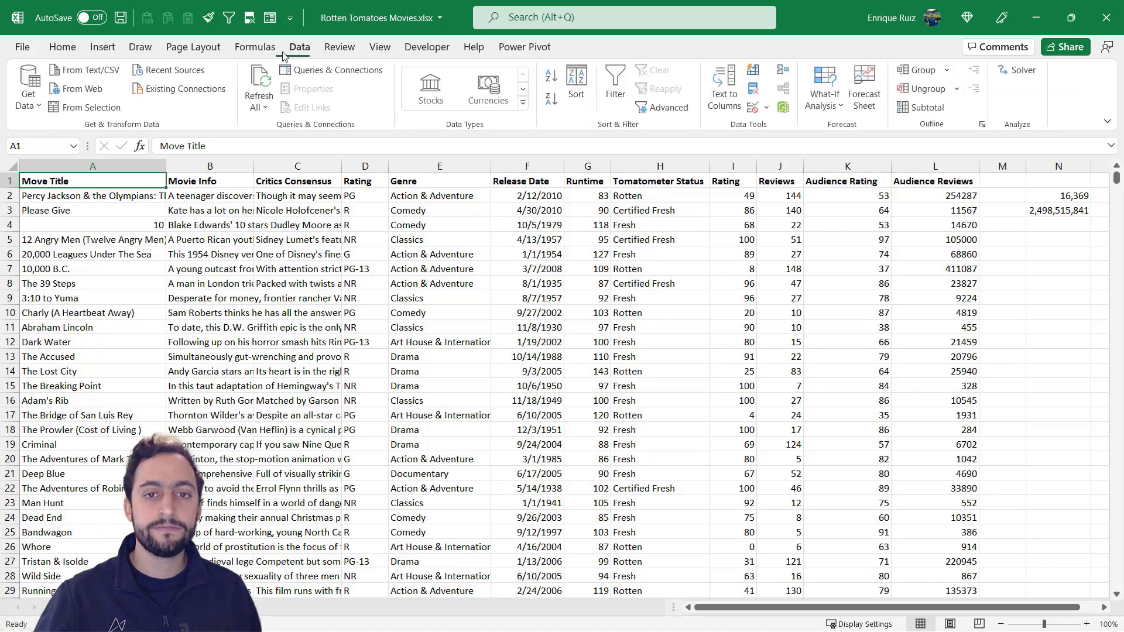
click(619, 91)
click(484, 181)
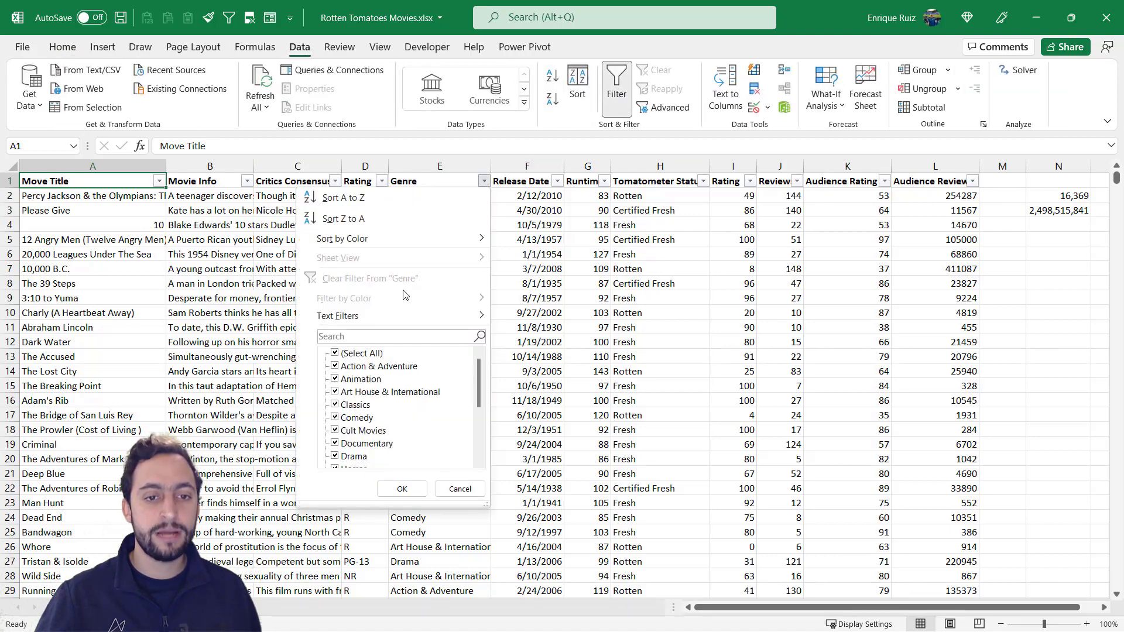
click(335, 354)
scroll(377, 380, down, 1)
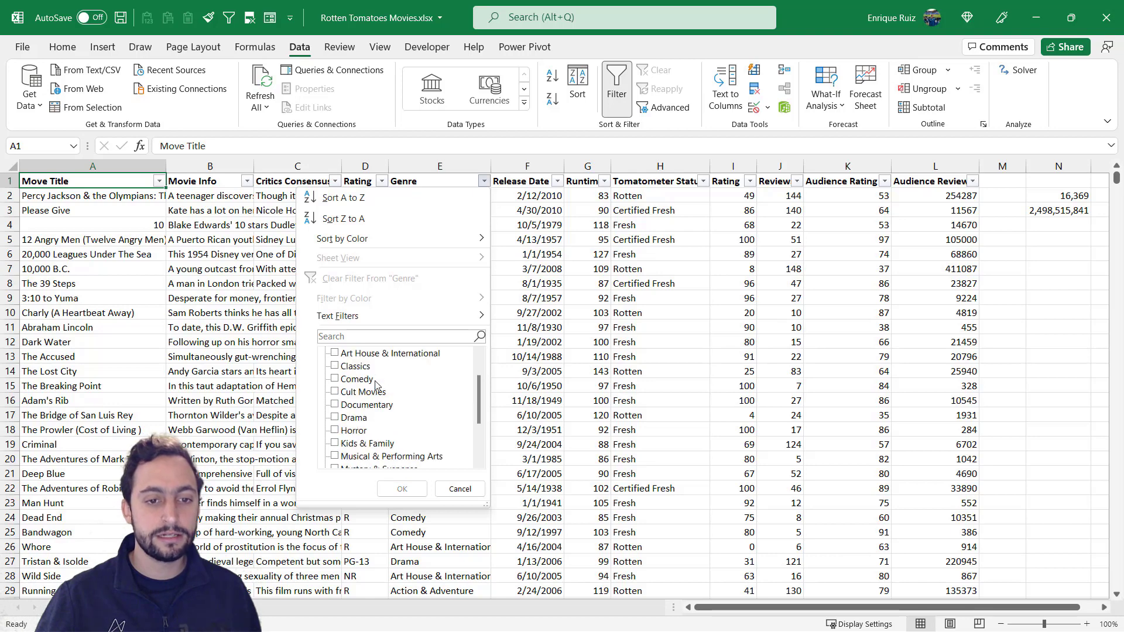
click(335, 383)
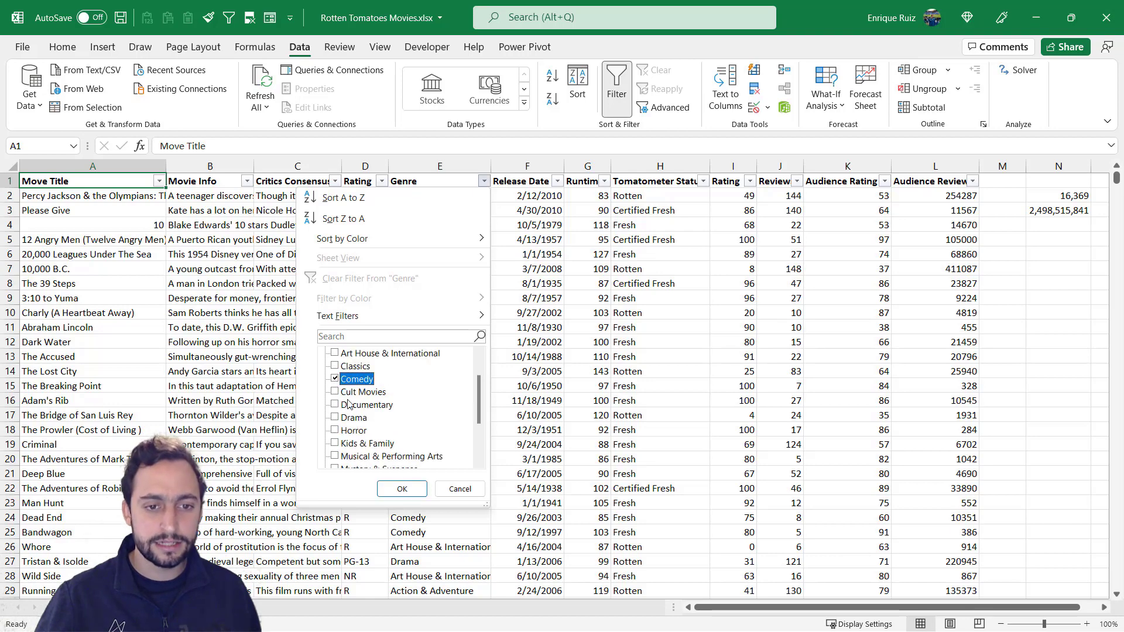
click(404, 488)
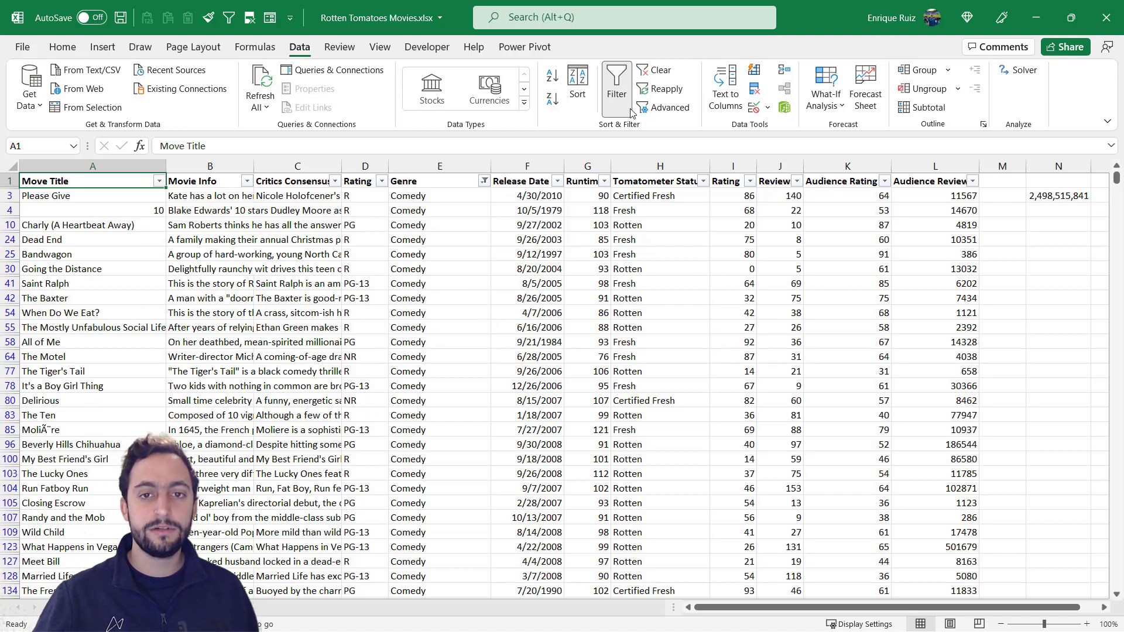
click(609, 97)
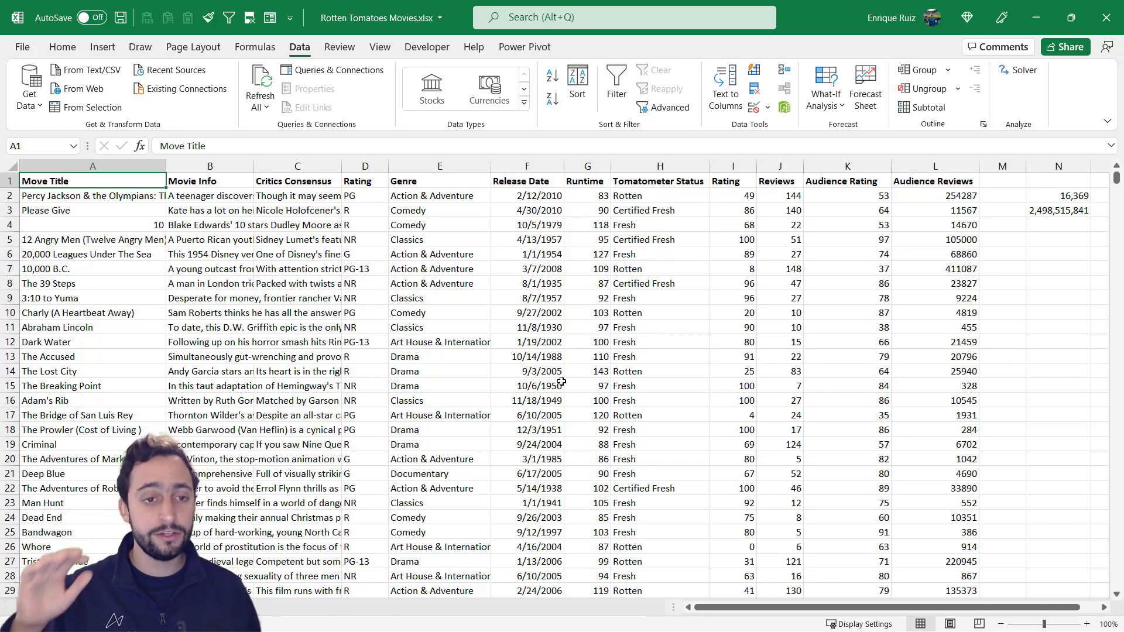
key(ctrl+shift+l)
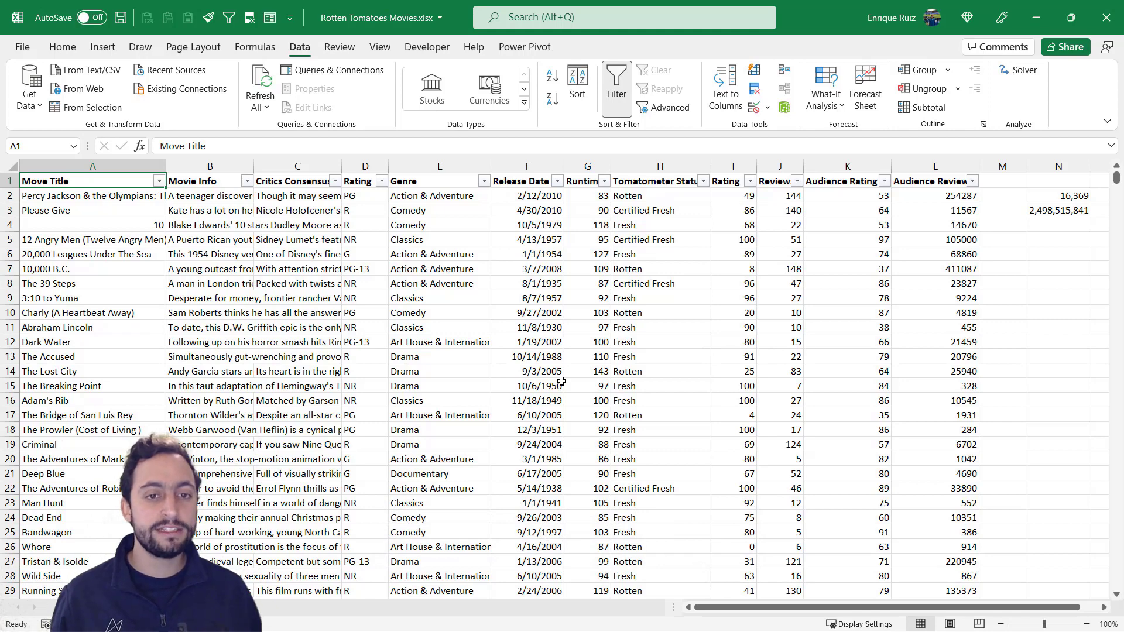
In the Genre (E1) filter, clear all genres and keep only Comedy
key(Right)
key(Right)
key(Right)
key(Right)
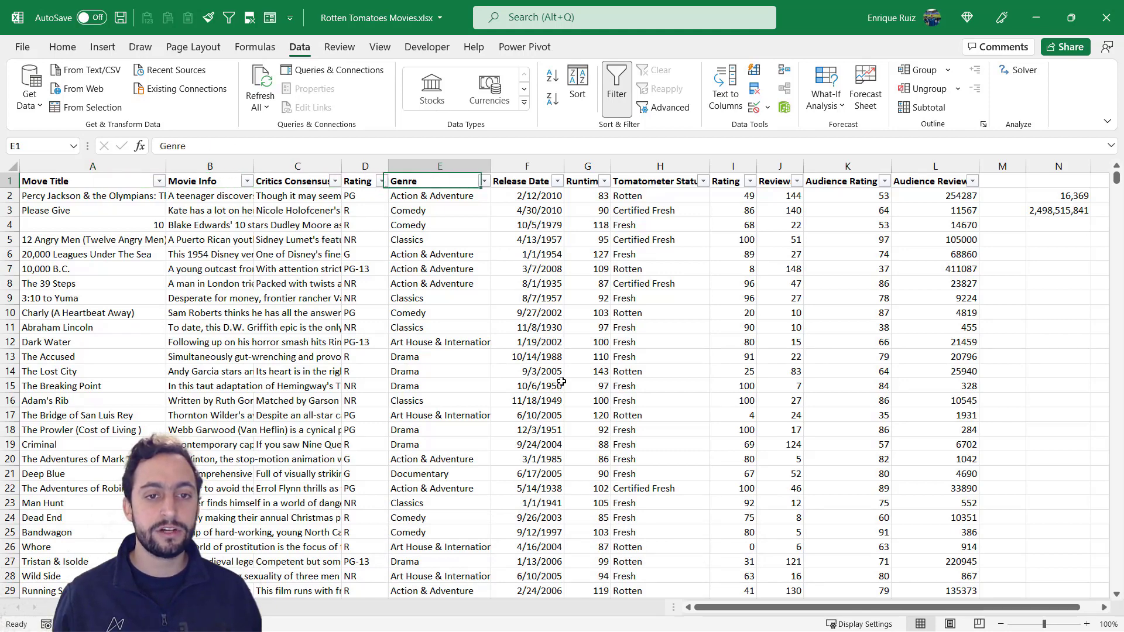
key(alt+Down)
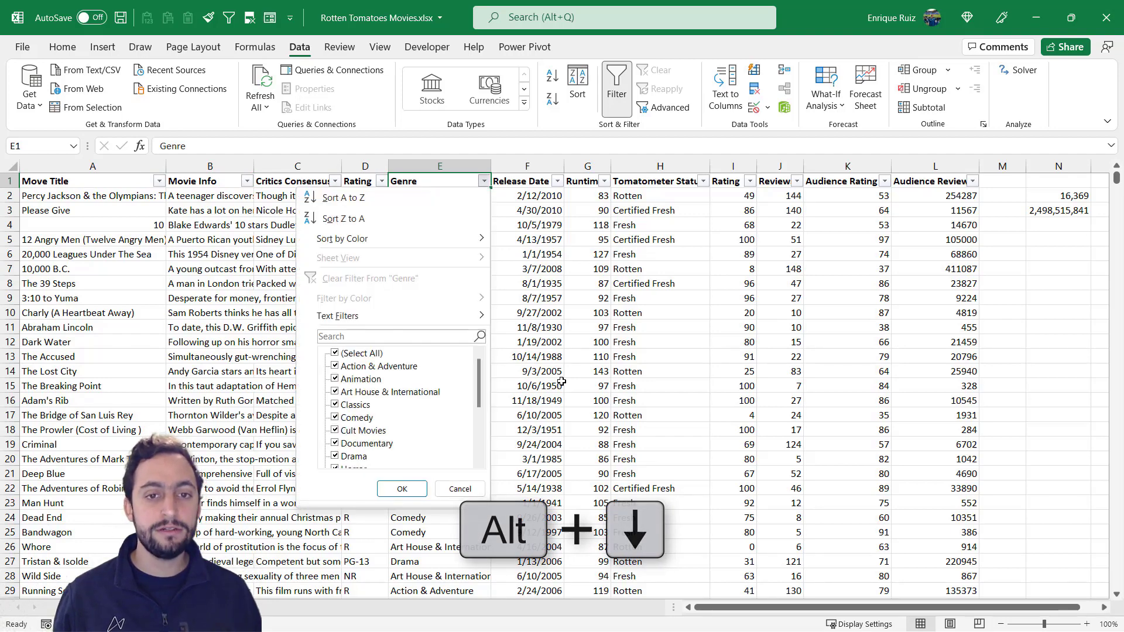
key(Down)
key(Down)
key(Down)
key(Down)
key(Down)
key(Down)
key(Down)
key(Down)
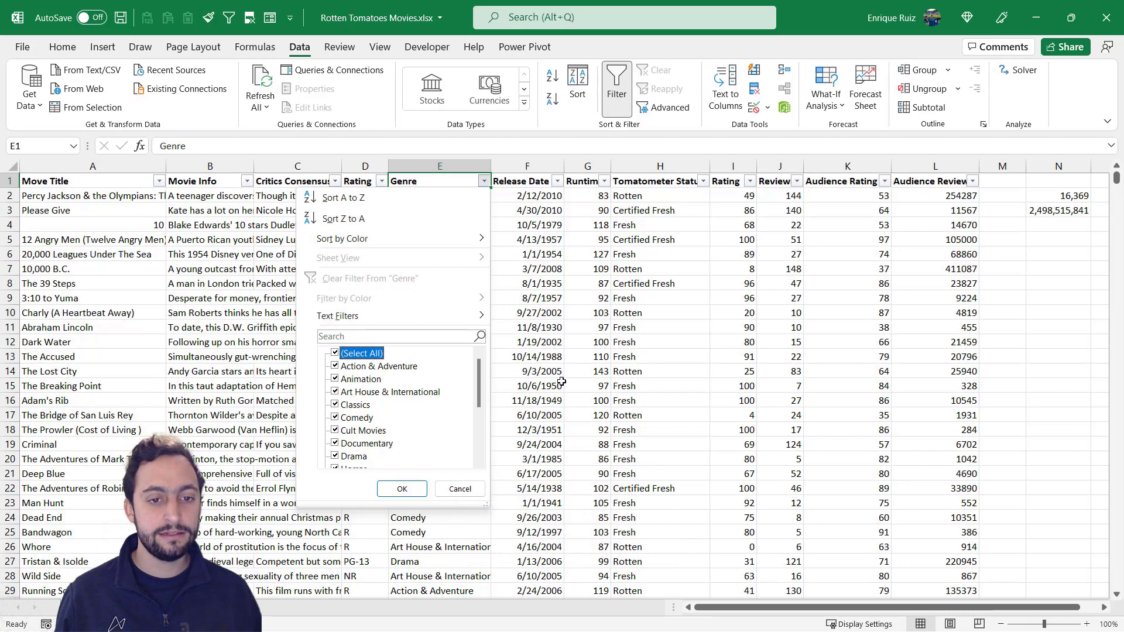
key(space)
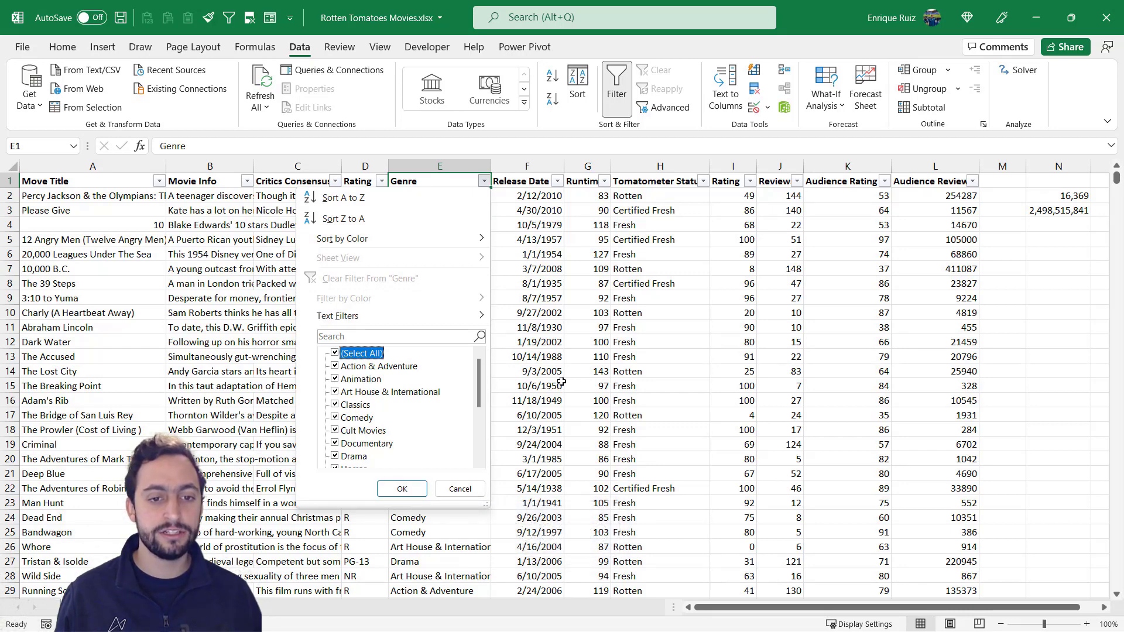
key(space)
key(Down)
key(Down)
key(Down)
key(Down)
key(Down)
key(Down)
key(Down)
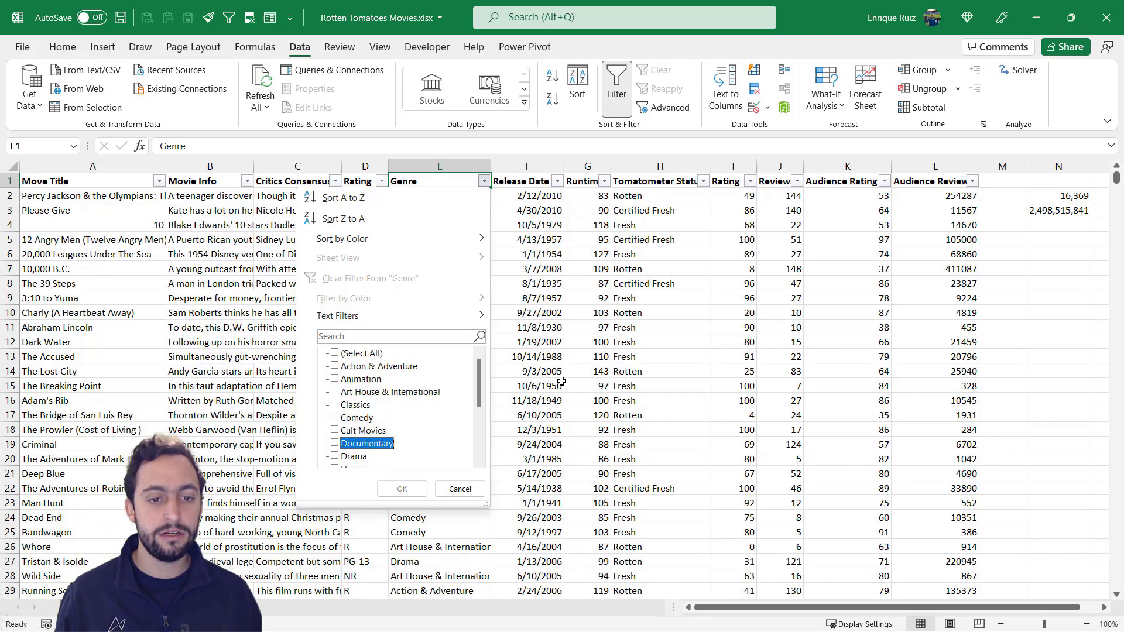
key(Up)
key(Up)
key(space)
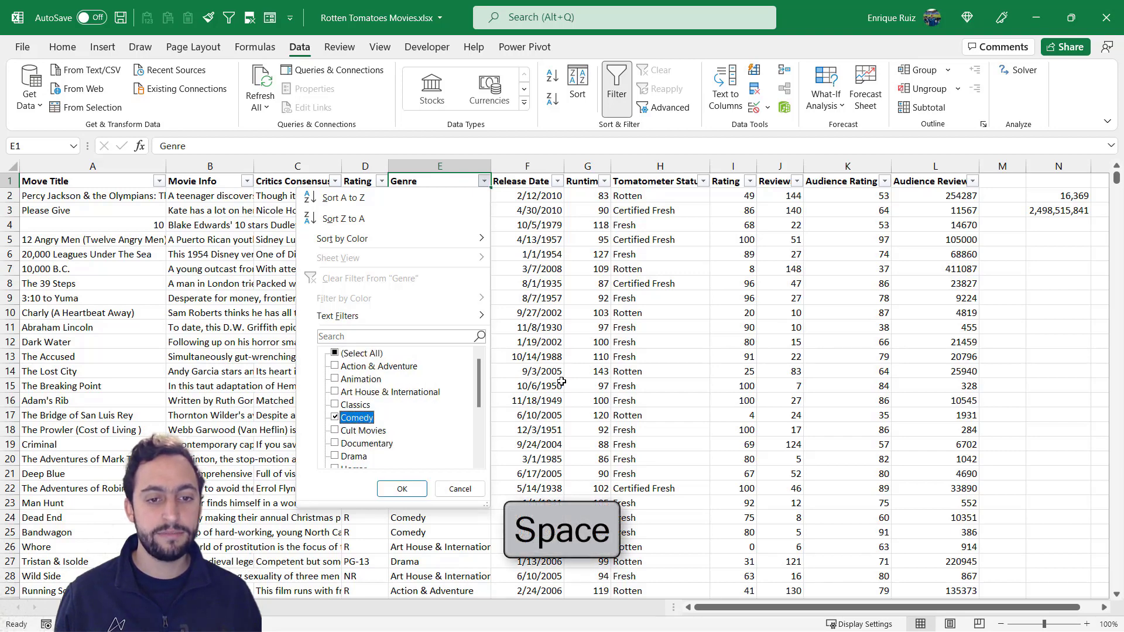
key(Return)
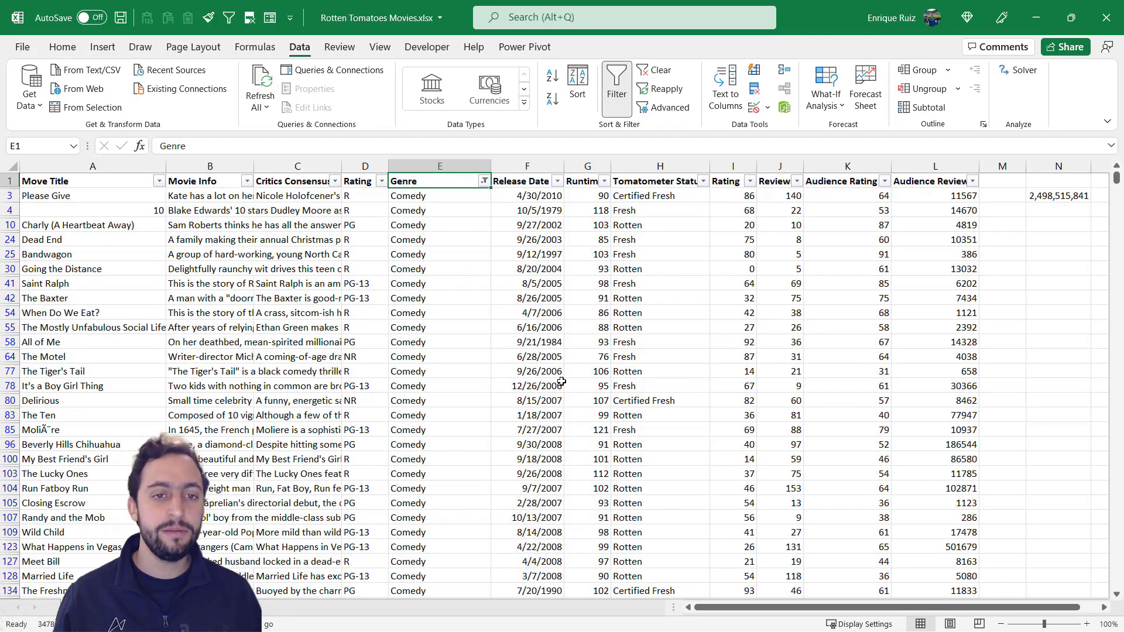
Filter the Rating column to PG-13 only
key(Left)
key(alt+Down)
key(Down)
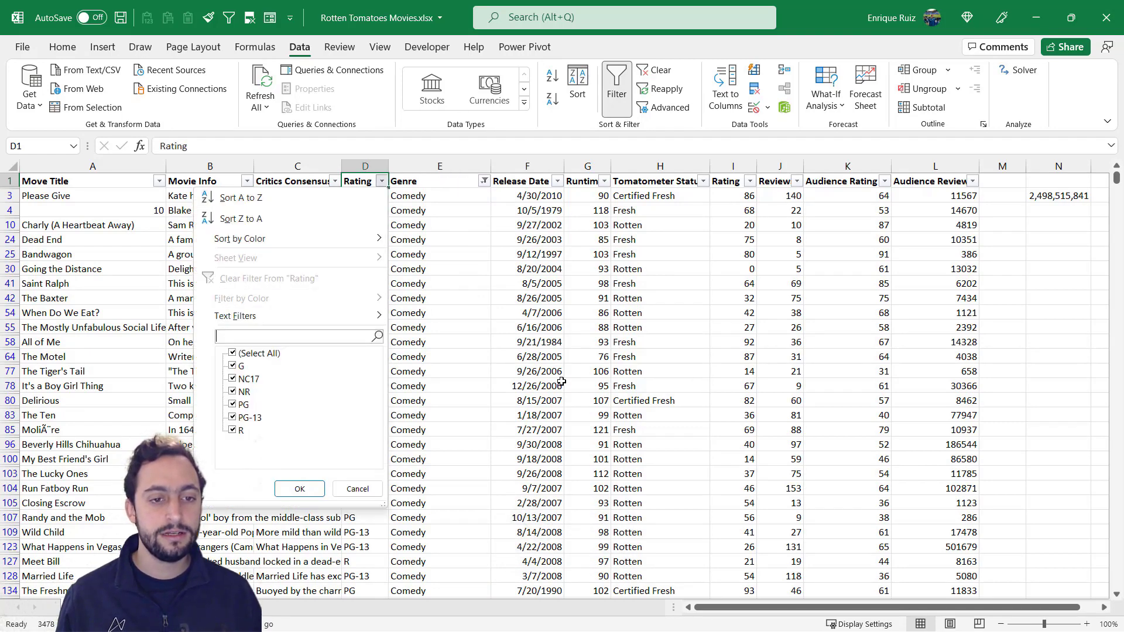
key(space)
key(Down)
key(Down)
key(Down)
key(Down)
key(Down)
key(space)
key(Return)
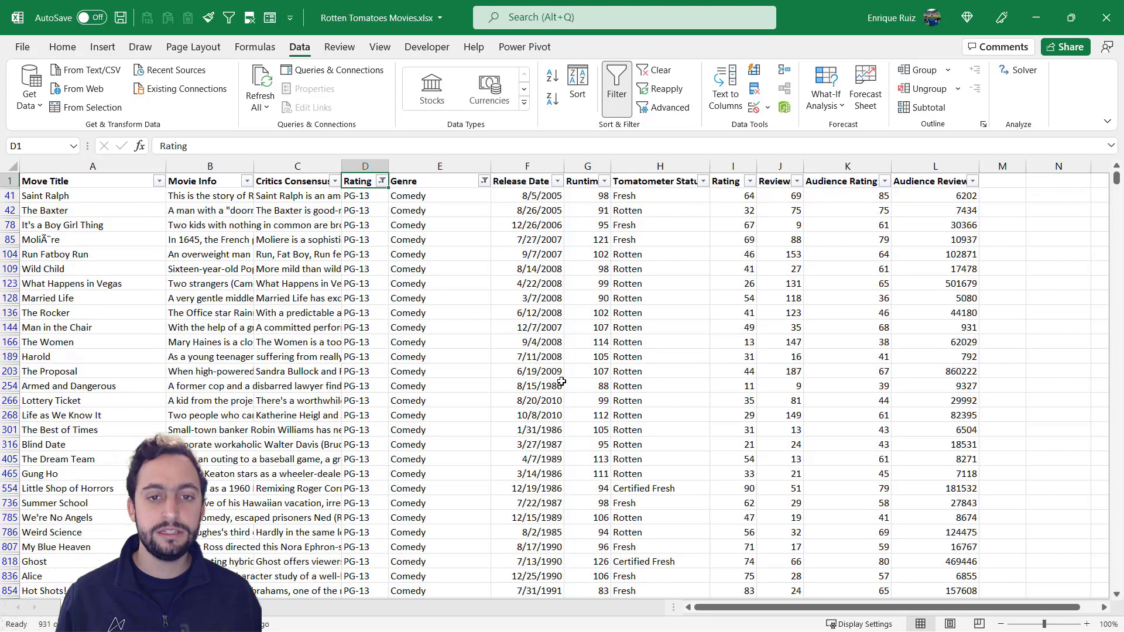
Filter Tomatometer Status to Certified Fresh only
key(Right)
key(Right)
key(Right)
key(Right)
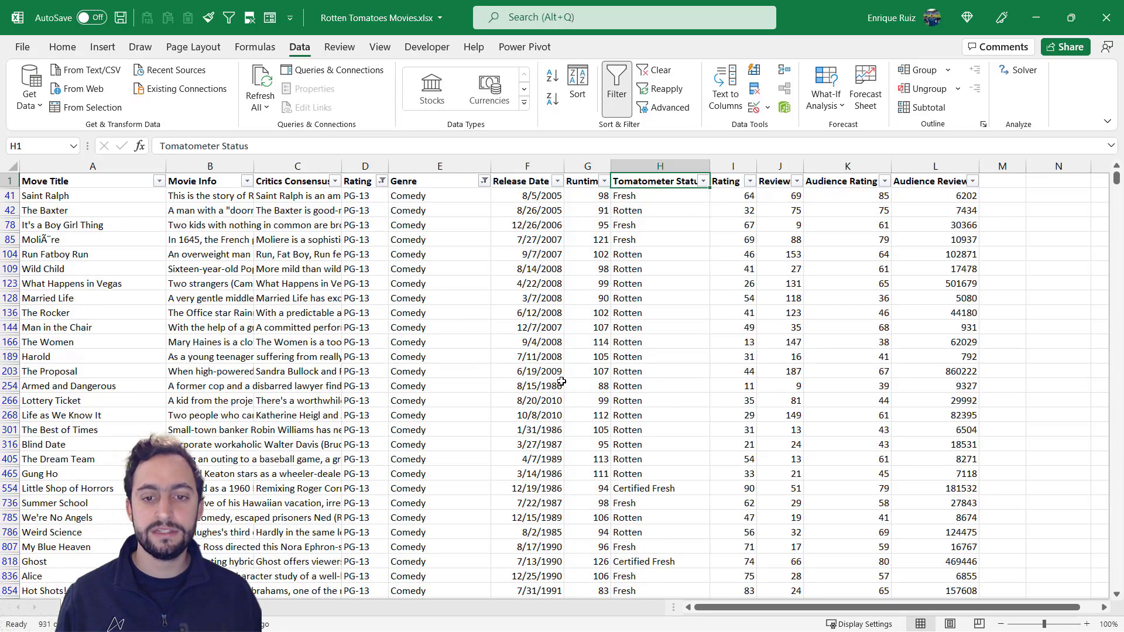
key(alt+Down)
key(Down)
key(Down)
key(Down)
key(Down)
key(Down)
key(space)
key(Down)
key(space)
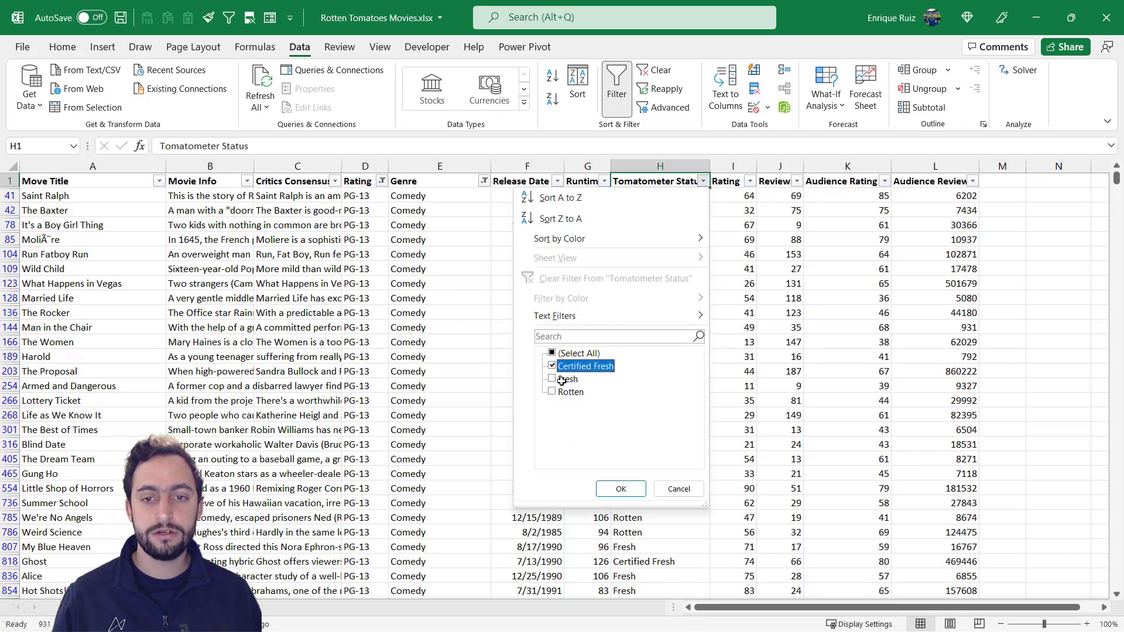
key(Return)
Apply a Greater Than Or Equal To 80 number filter on Audience Rating
key(Right)
key(Right)
key(Right)
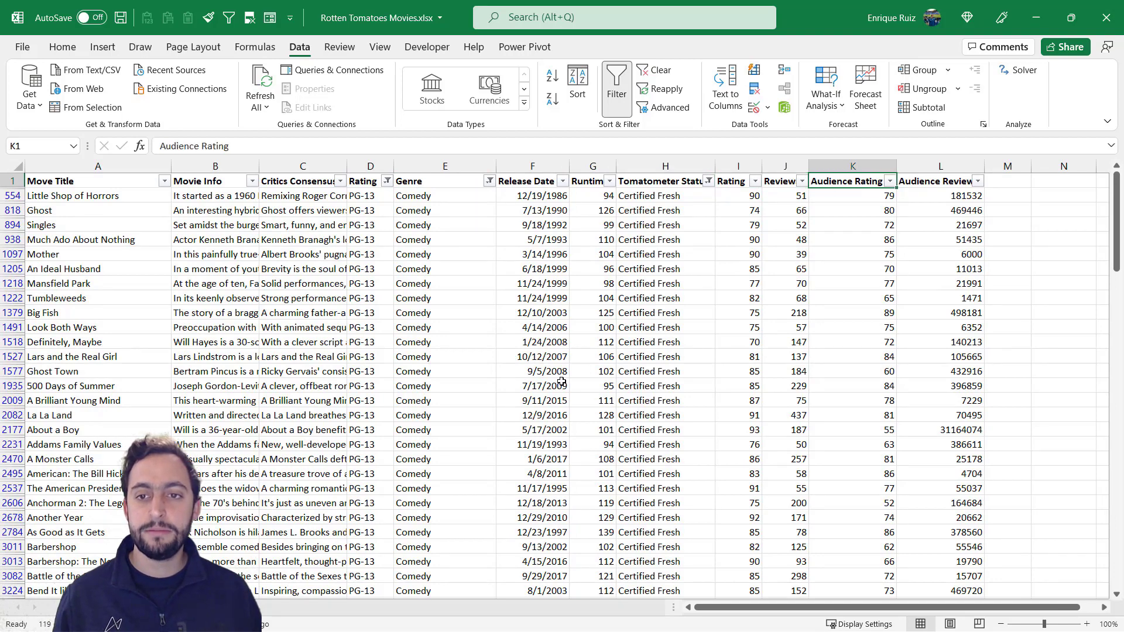
key(alt+Down)
key(Down)
key(Down)
key(Down)
key(Down)
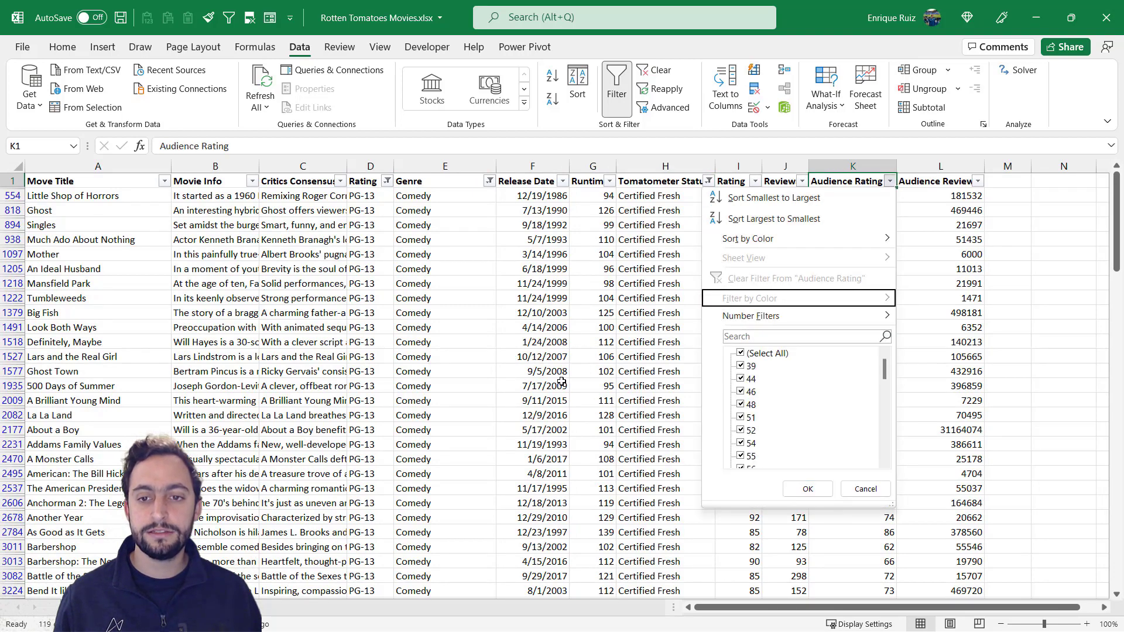
key(Right)
key(Down)
key(Down)
key(Down)
key(Return)
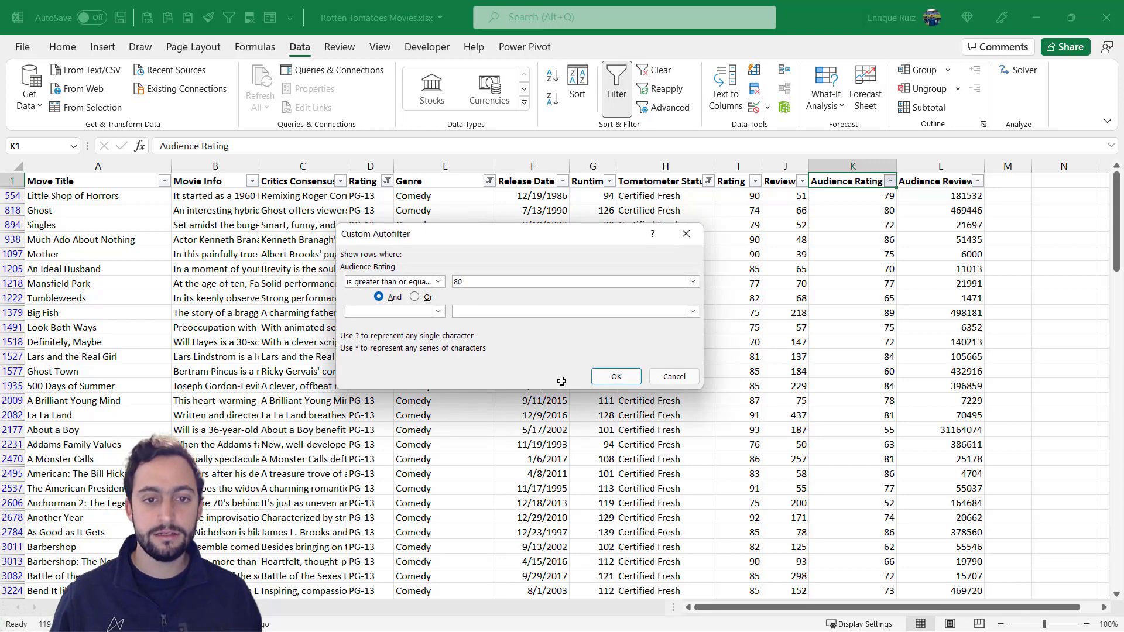
text(80)
key(Return)
Add a Release Date filter for dates after 1/1/2015
key(Left)
key(Left)
key(Left)
key(Left)
key(Left)
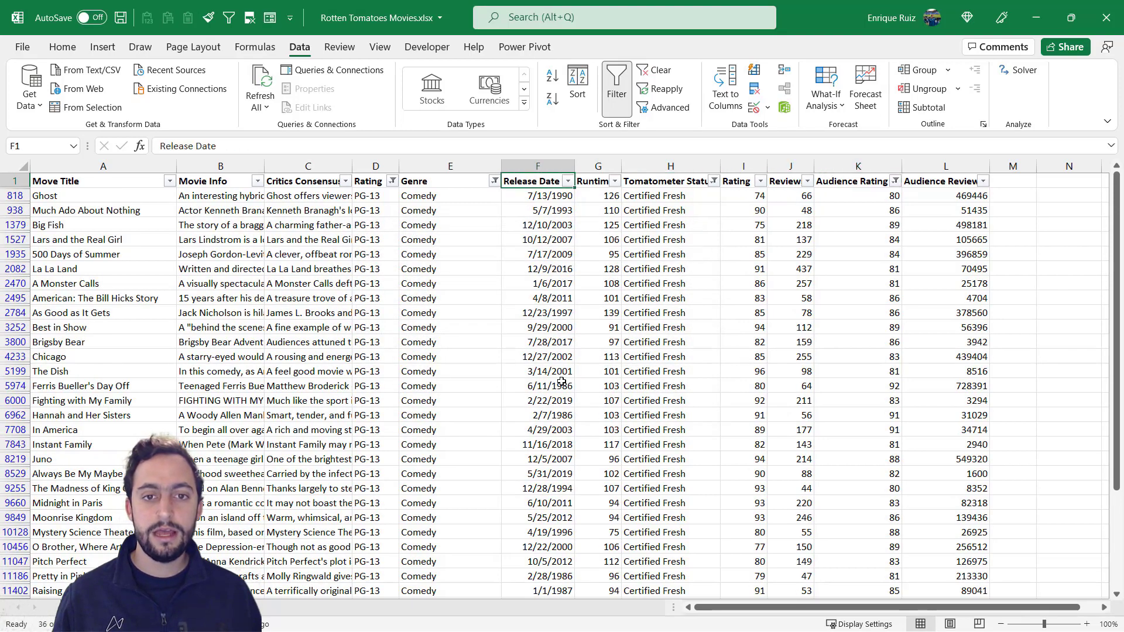
key(alt+Down)
key(Down)
key(Down)
key(Down)
key(Down)
key(Down)
key(Down)
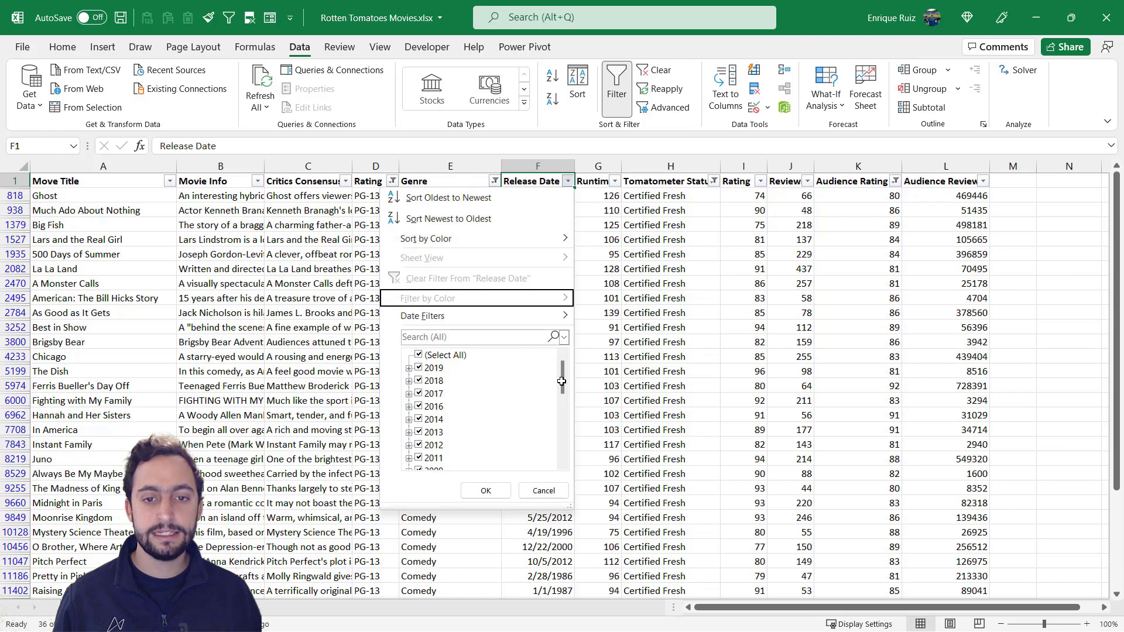
key(Right)
key(Down)
key(Down)
key(Down)
key(Up)
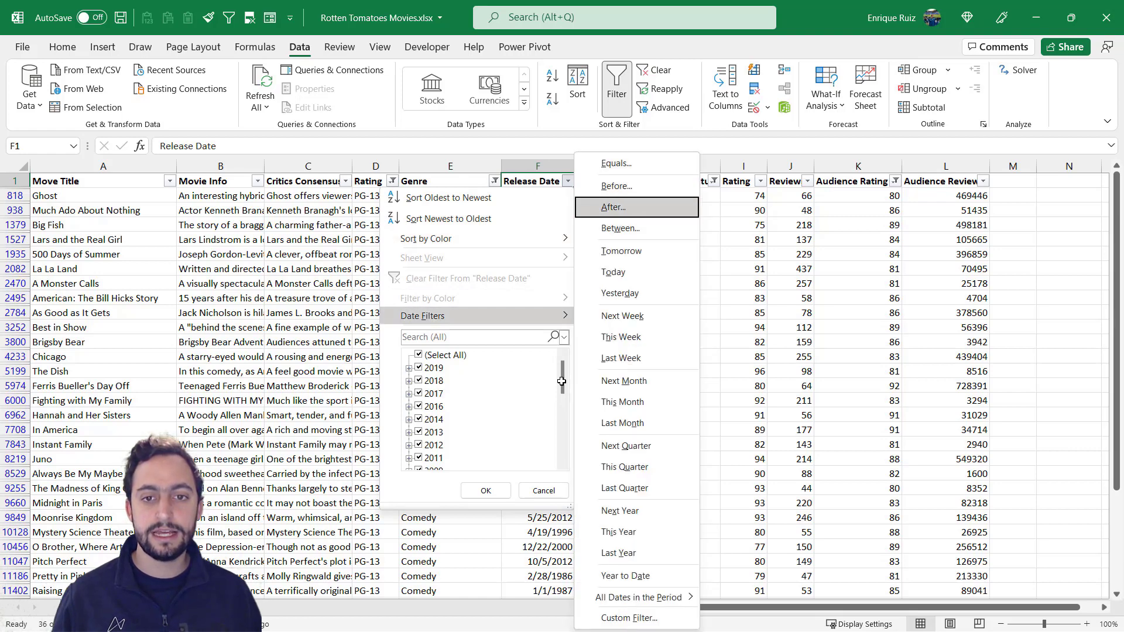
key(Return)
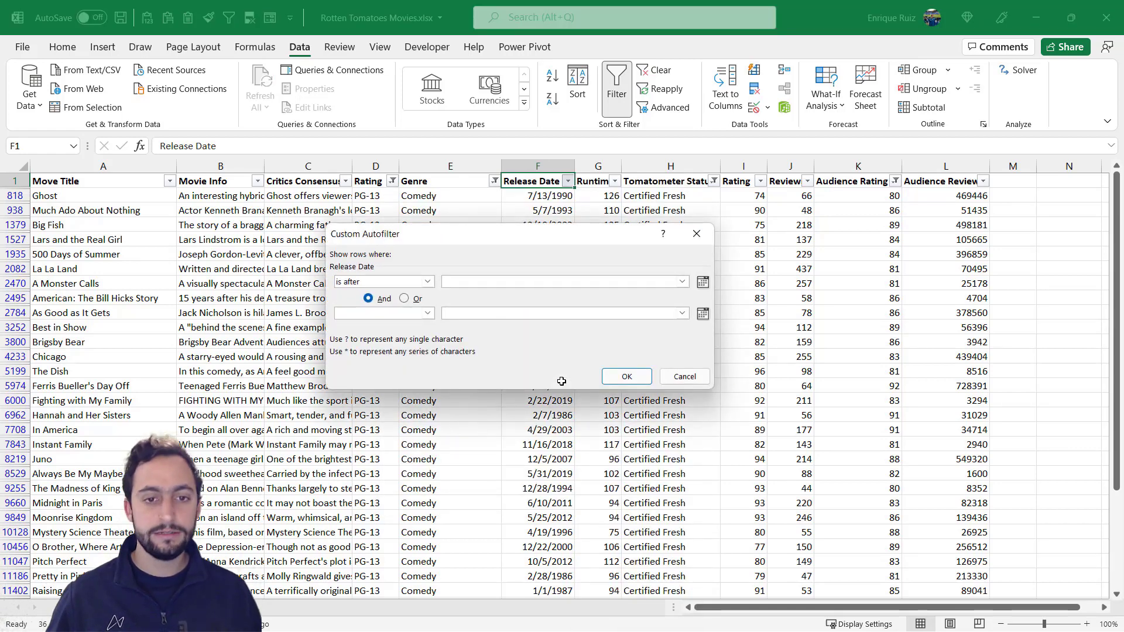
text(1/1/)
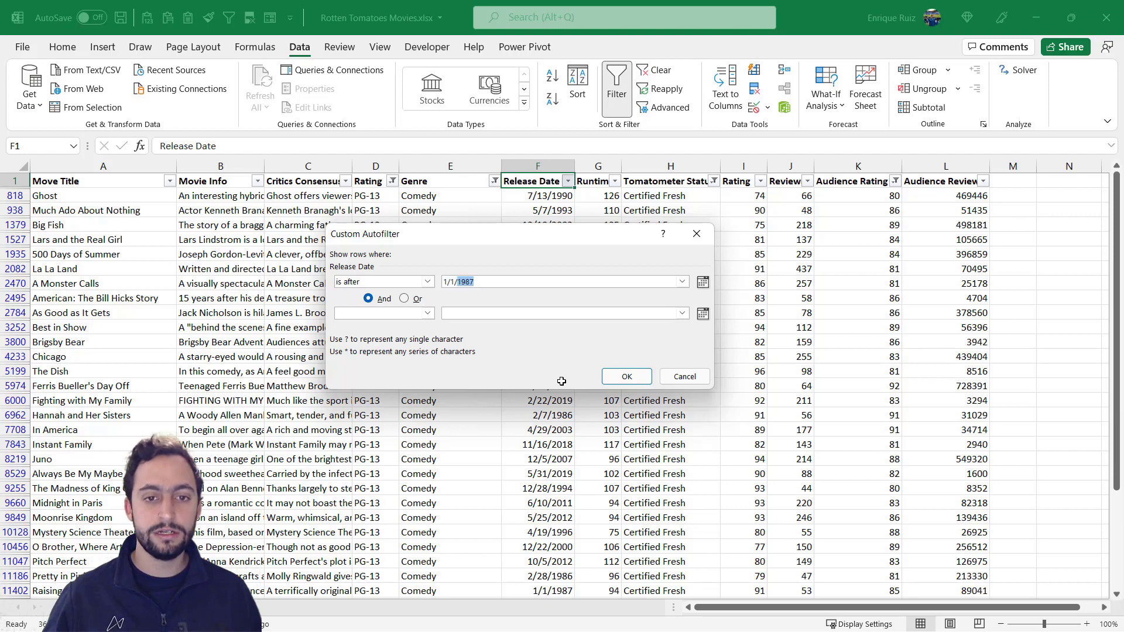
text(2015)
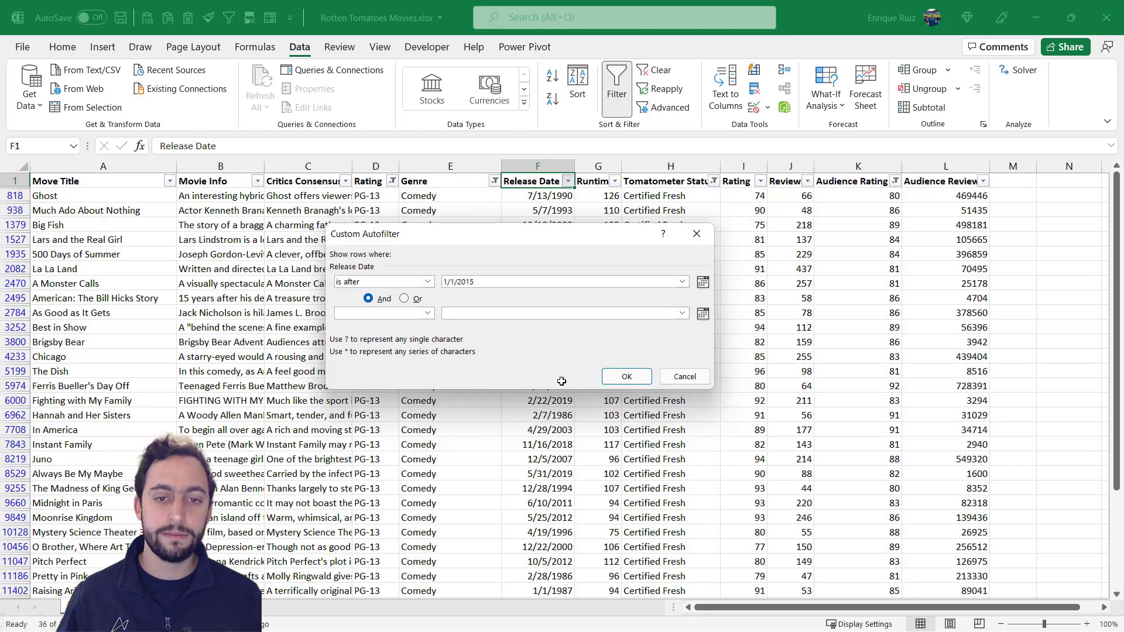
key(Return)
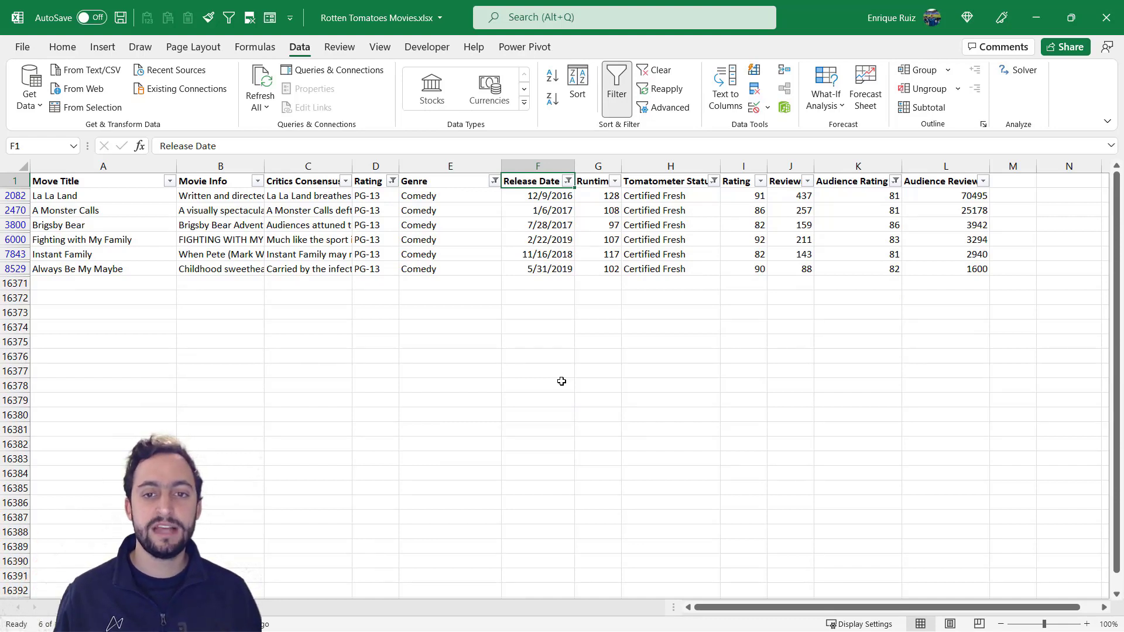
Sort the Rating column largest to smallest, putting Fighting with My Family (92) first
key(Right)
key(Right)
key(Right)
key(alt+Down)
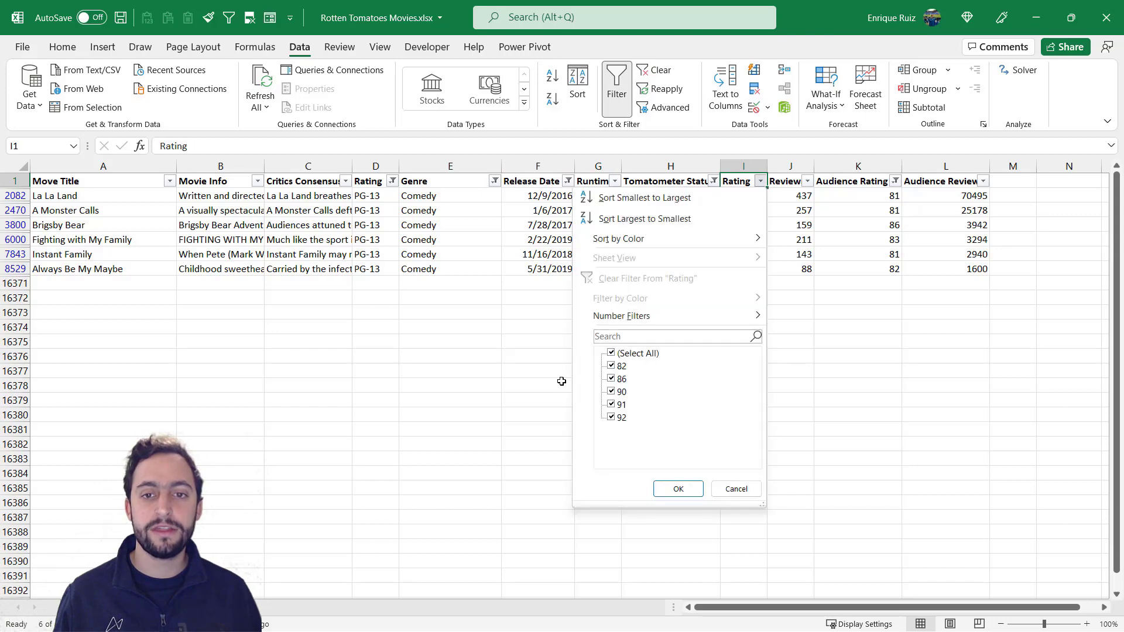
key(Down)
key(Down)
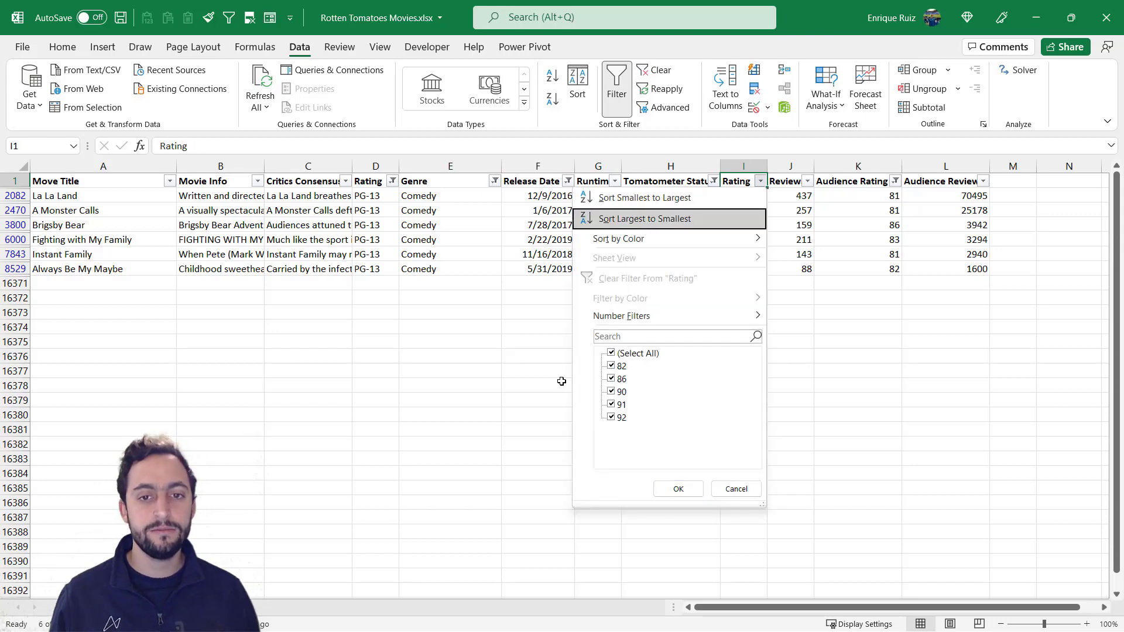
key(Return)
key(Down)
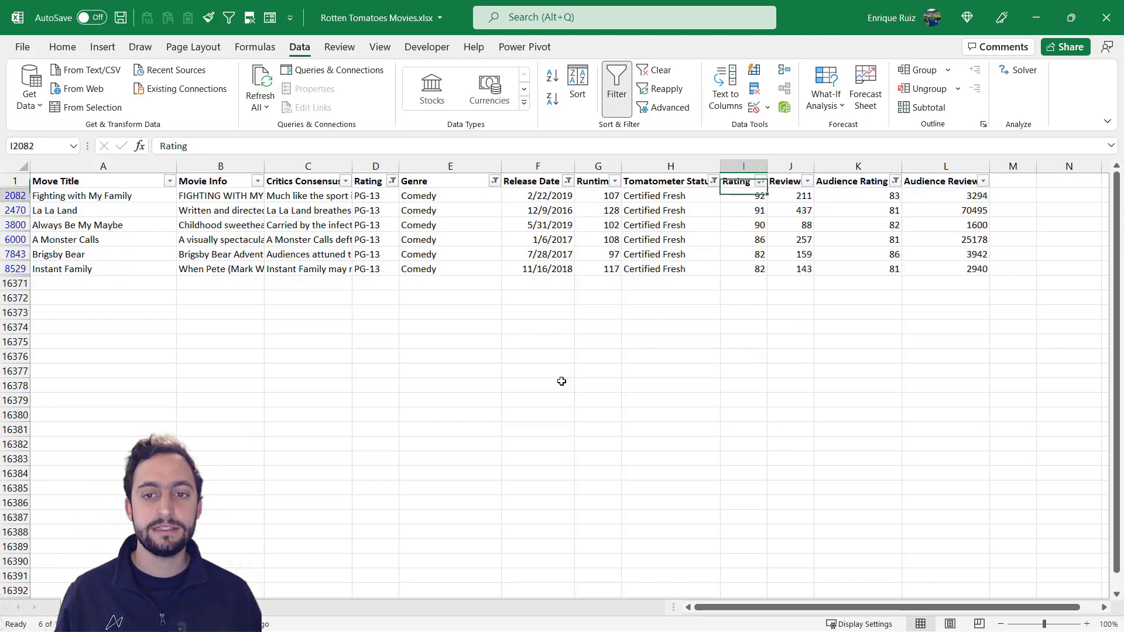
Move through the sorted rows to La La Land's critics consensus
key(Left)
key(Left)
key(Left)
key(Left)
key(Left)
key(Left)
key(Left)
key(Left)
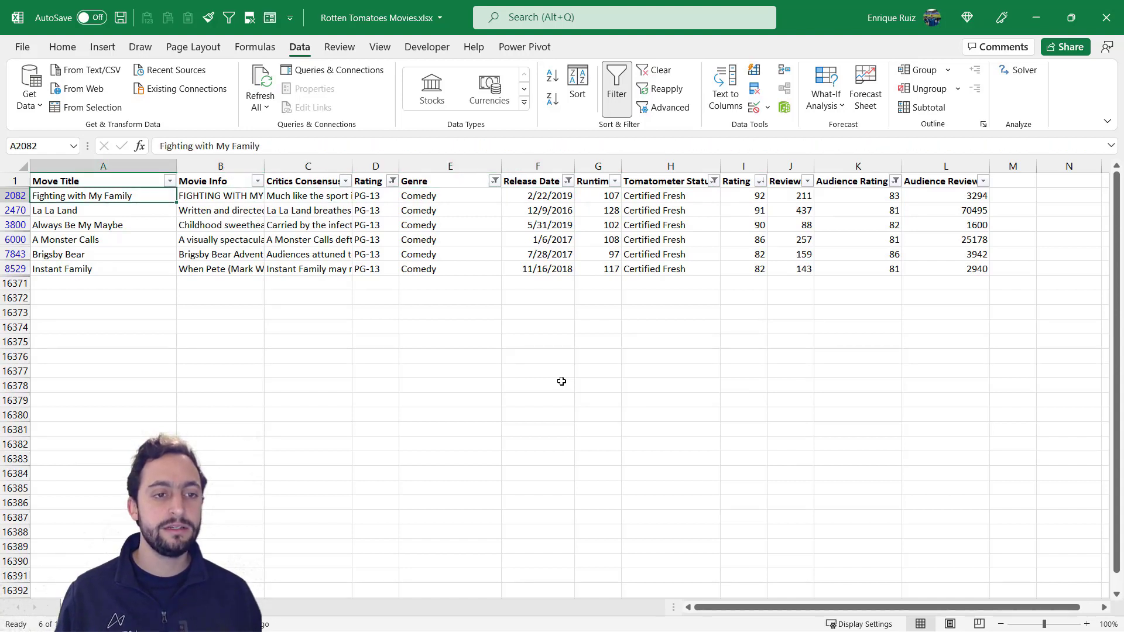
key(Down)
key(Right)
key(Right)
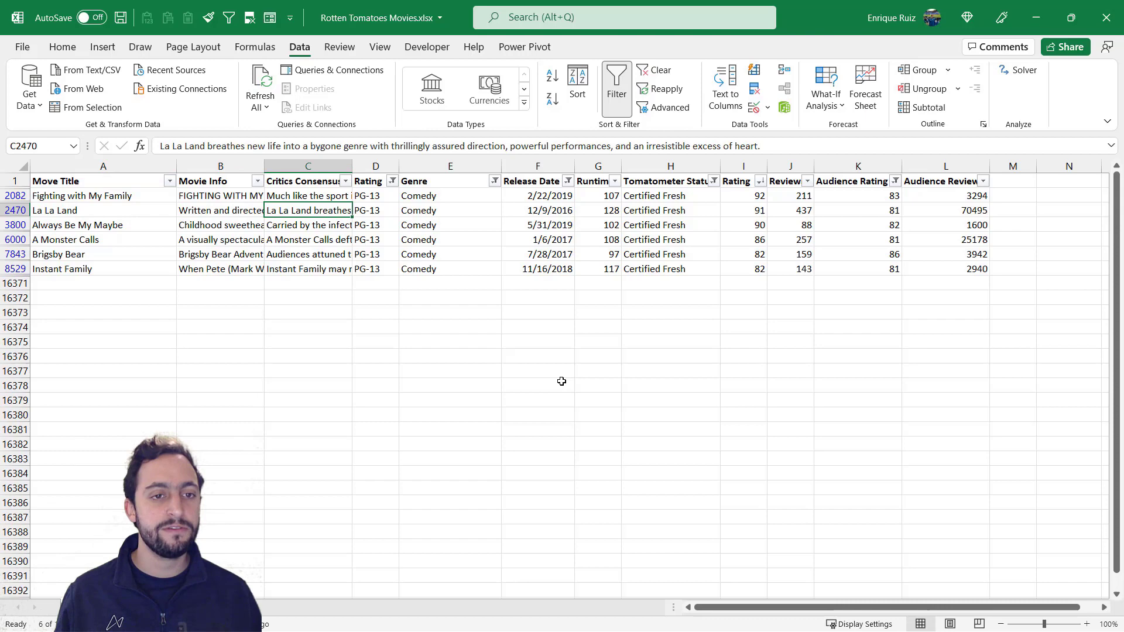